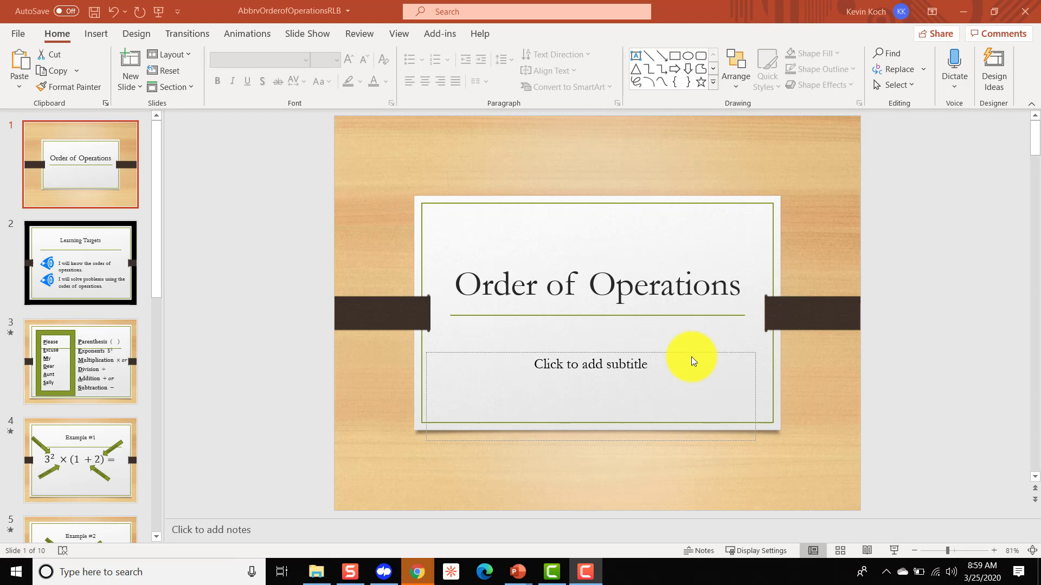
# Tick Recording under Main Tabs in Customize the Ribbon, then switch to the new Recording tab
pyautogui.click(220, 238)
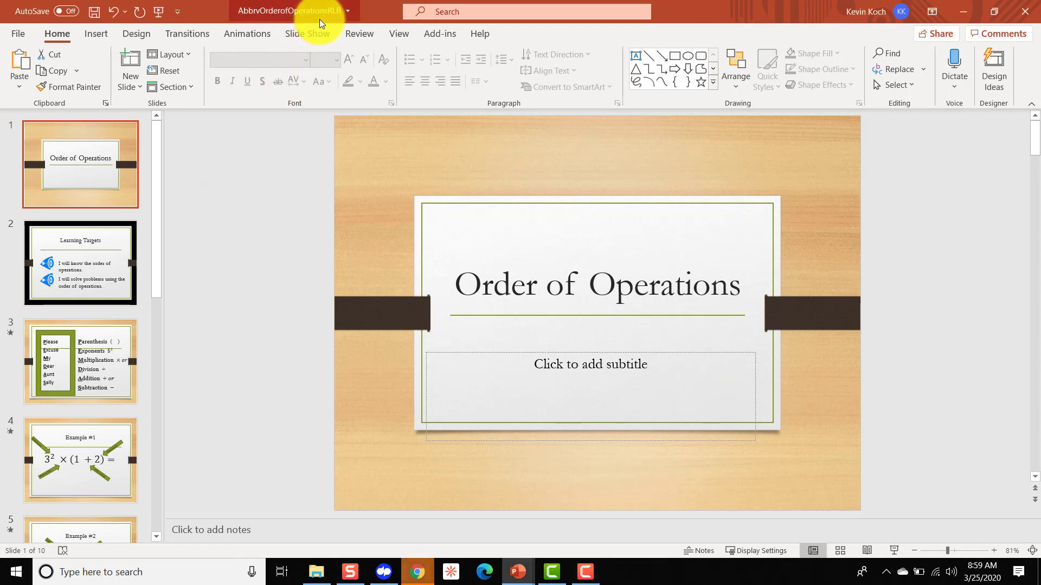
pyautogui.click(301, 186)
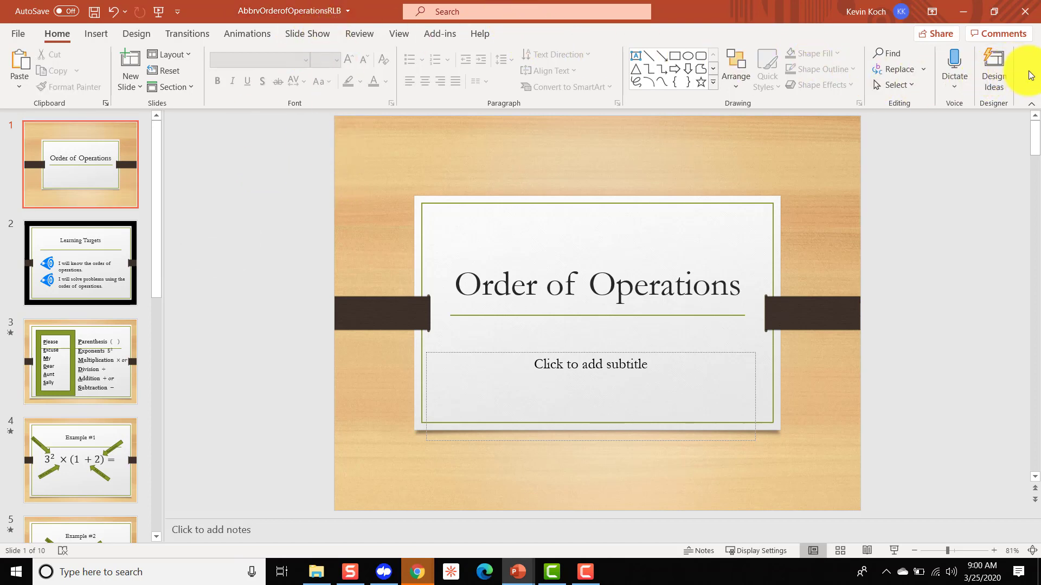
pyautogui.rightClick(998, 71)
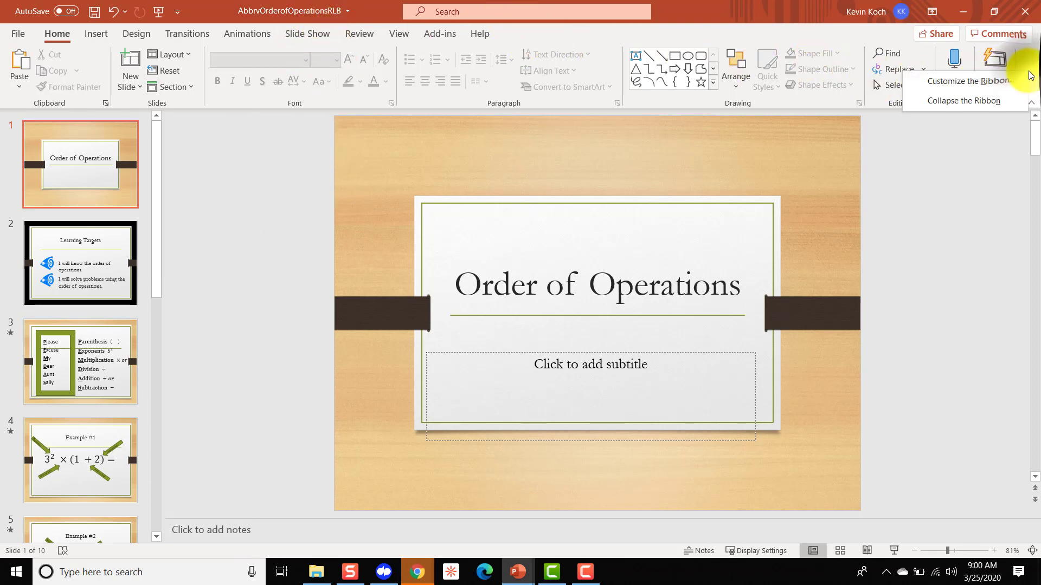
pyautogui.click(997, 81)
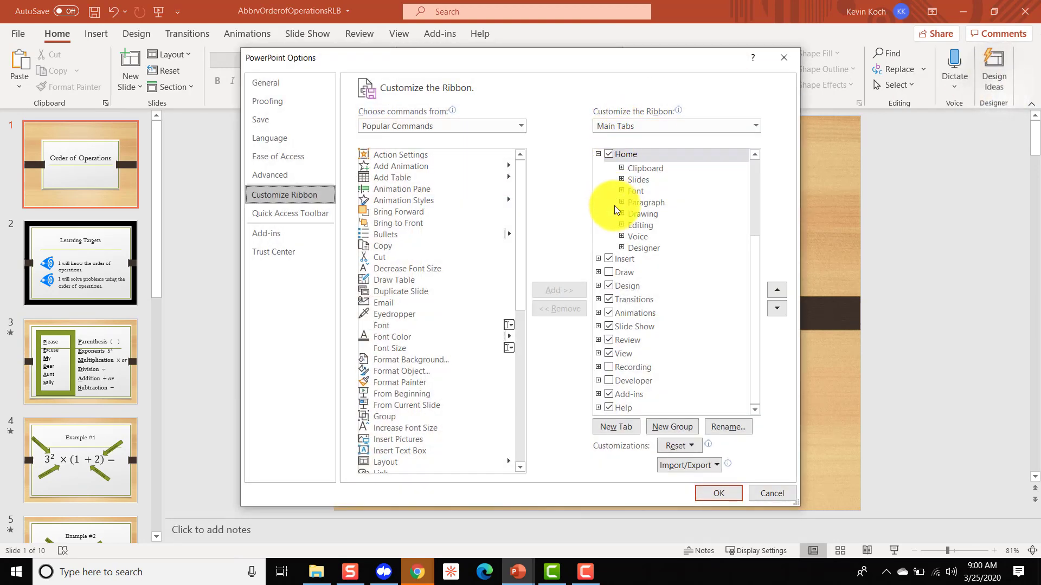
pyautogui.click(608, 367)
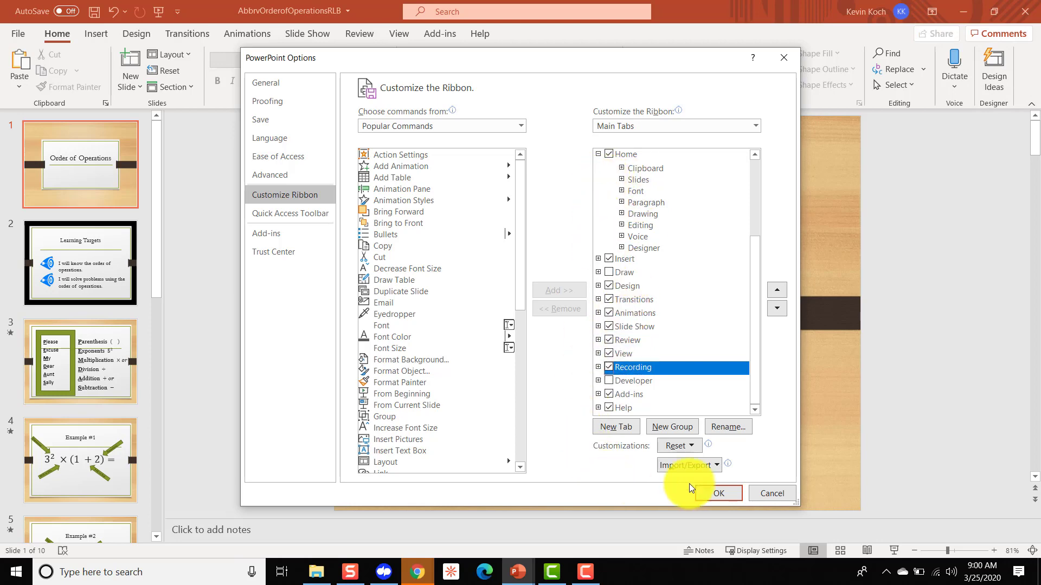
pyautogui.click(720, 493)
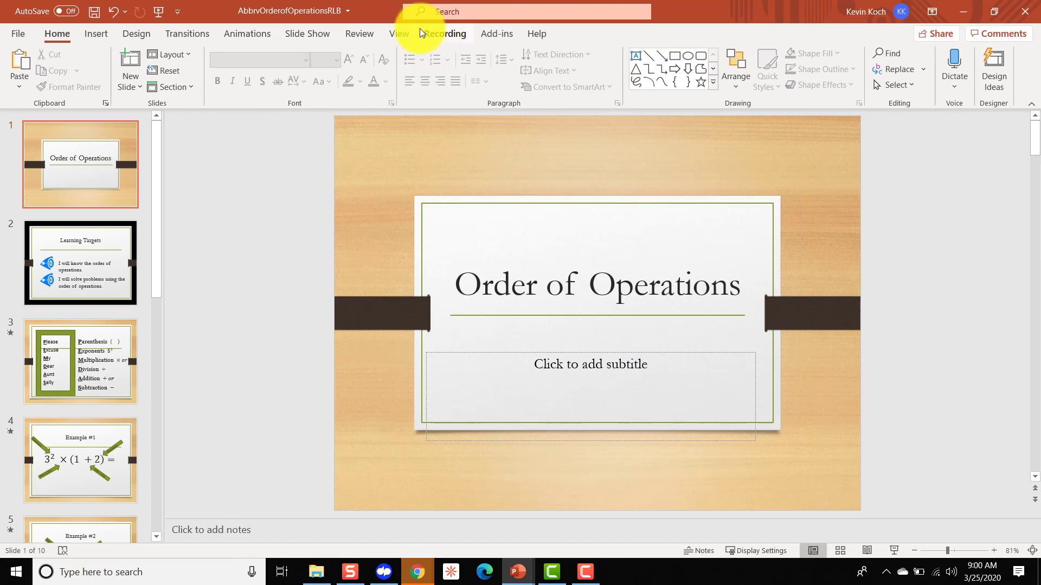
pyautogui.click(448, 33)
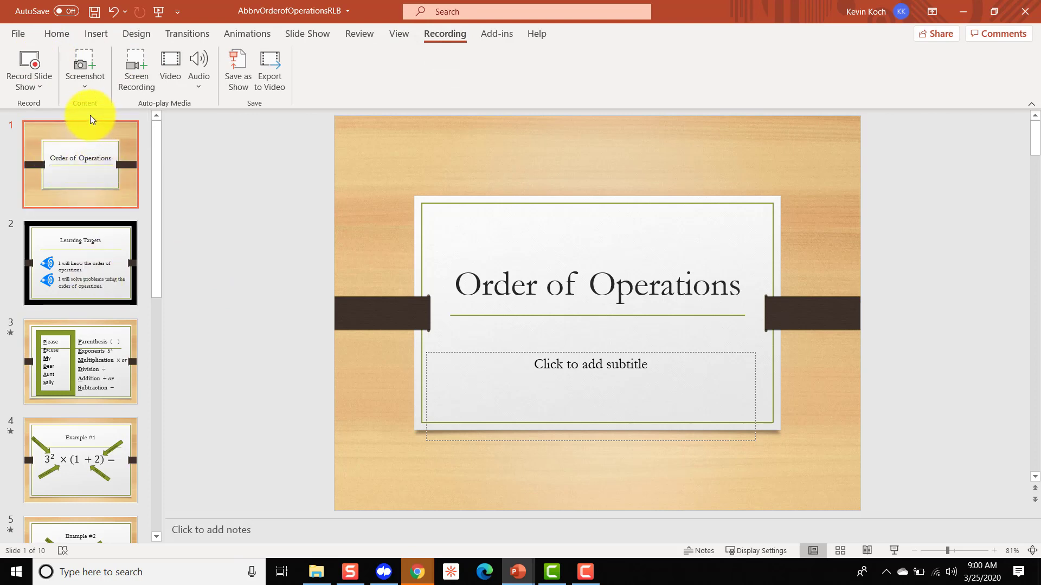
# Insert a new title slide before slide 1 and title it '[intro]'
pyautogui.rightClick(89, 118)
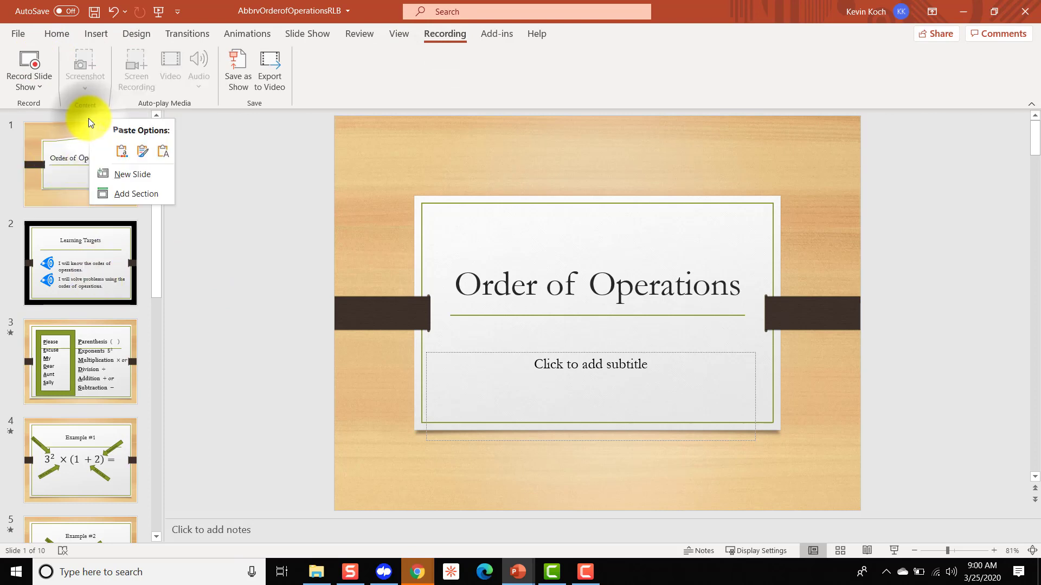
pyautogui.click(115, 174)
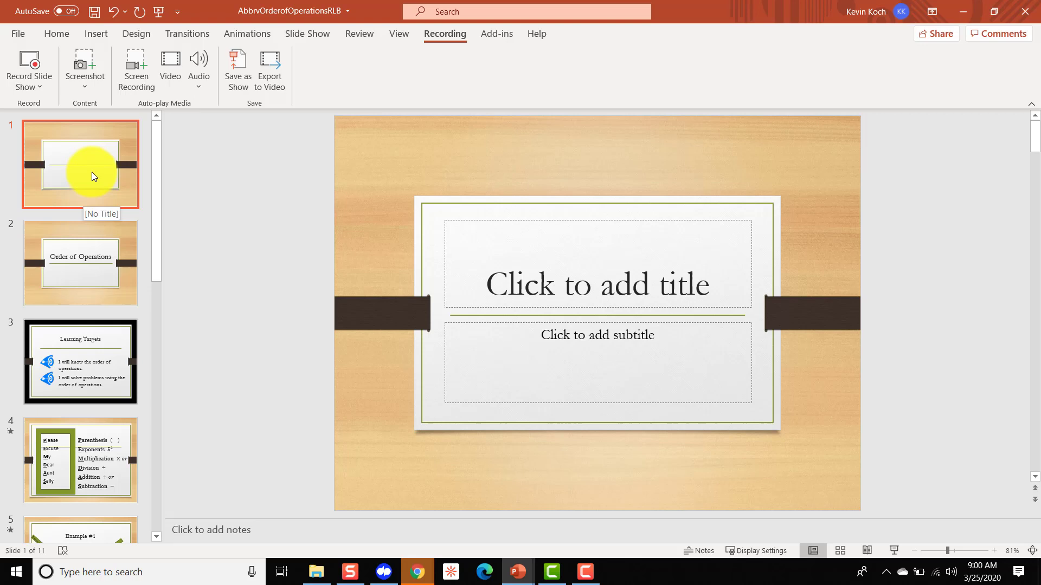
pyautogui.click(637, 284)
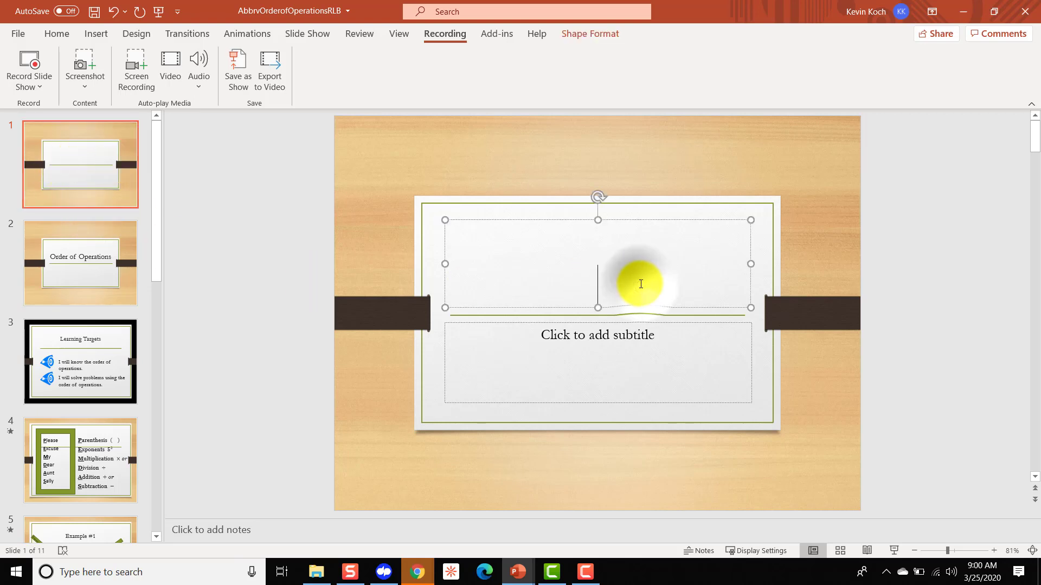
pyautogui.write('[intro')
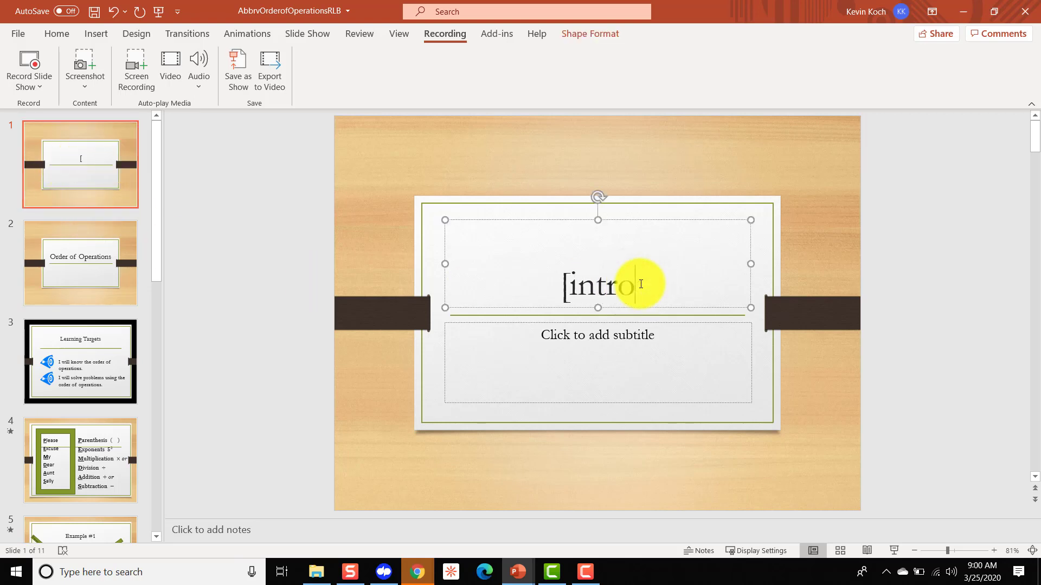
pyautogui.write(']')
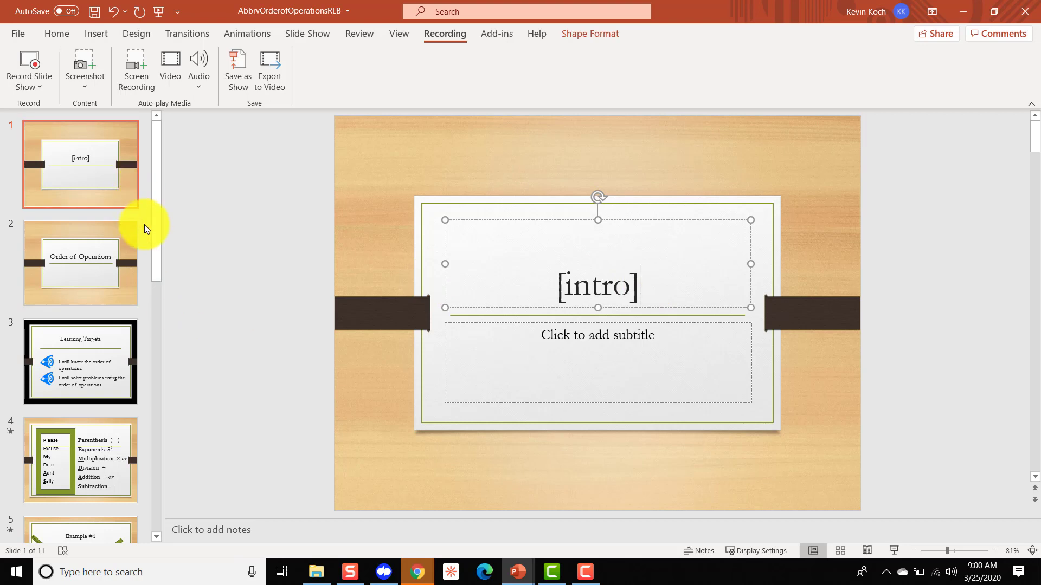
pyautogui.click(145, 225)
pyautogui.click(110, 182)
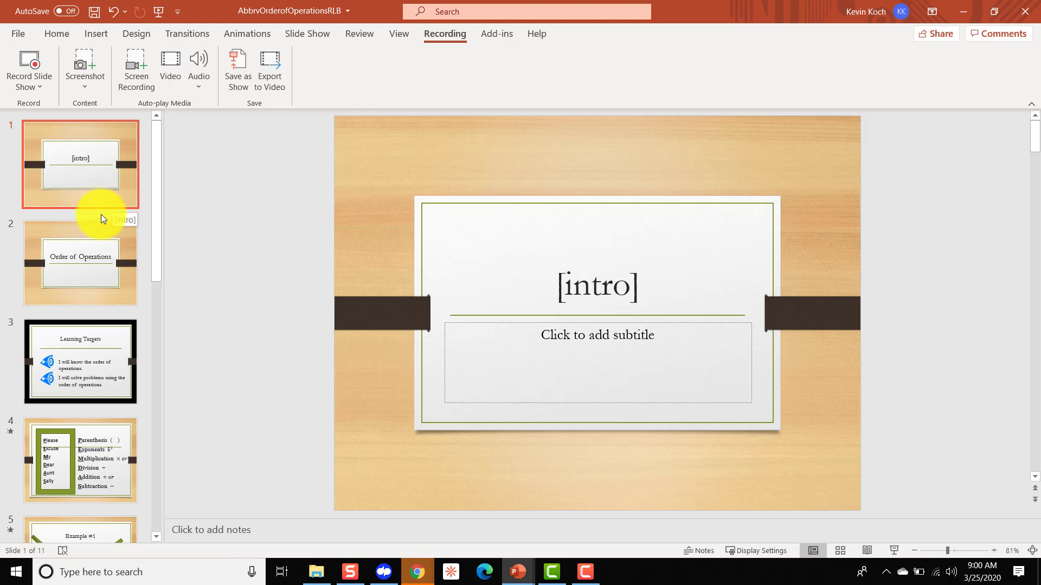
# Add slide 12 at the end with the Title Slide layout and type '[conclusion]' as its title
pyautogui.scroll(-10, 102, 214)
pyautogui.rightClick(96, 530)
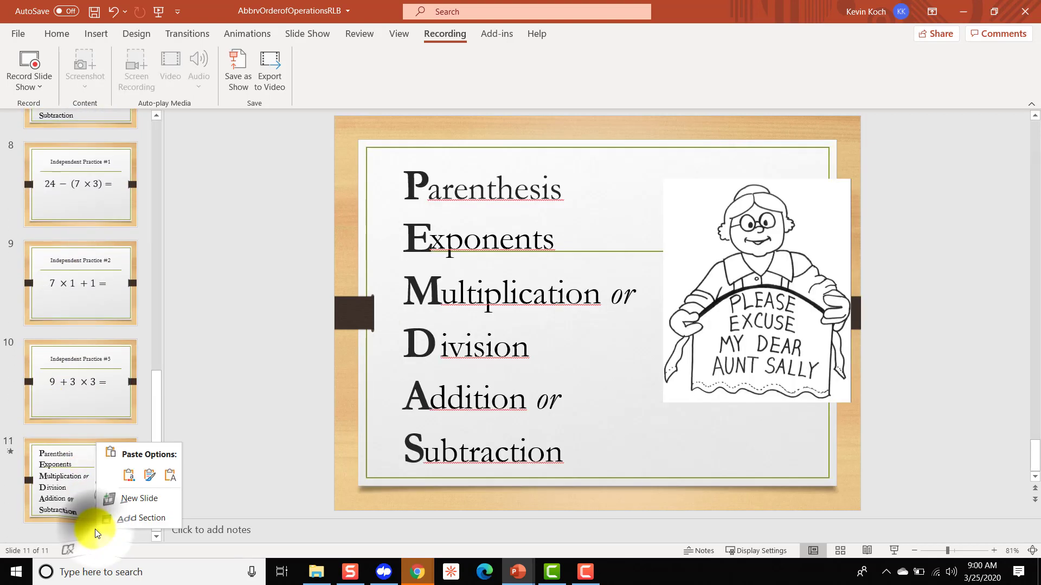
pyautogui.click(148, 495)
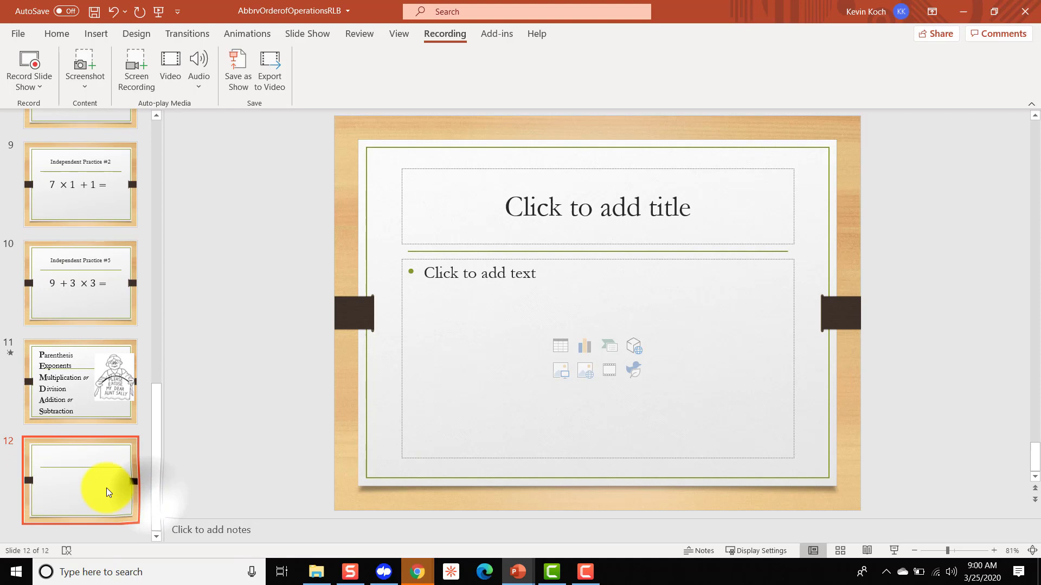
pyautogui.click(138, 34)
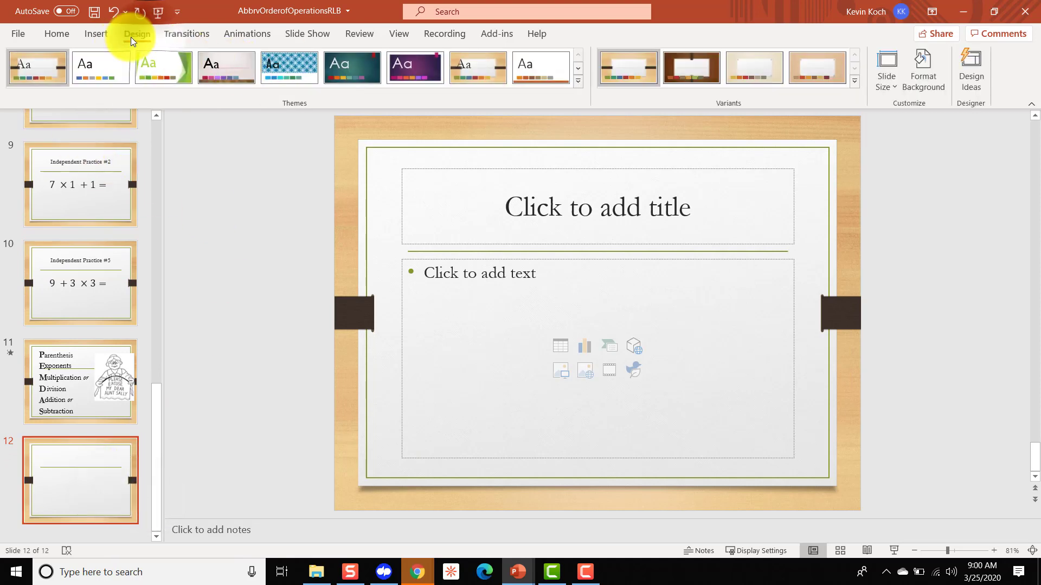
pyautogui.click(96, 33)
pyautogui.click(59, 33)
pyautogui.click(156, 55)
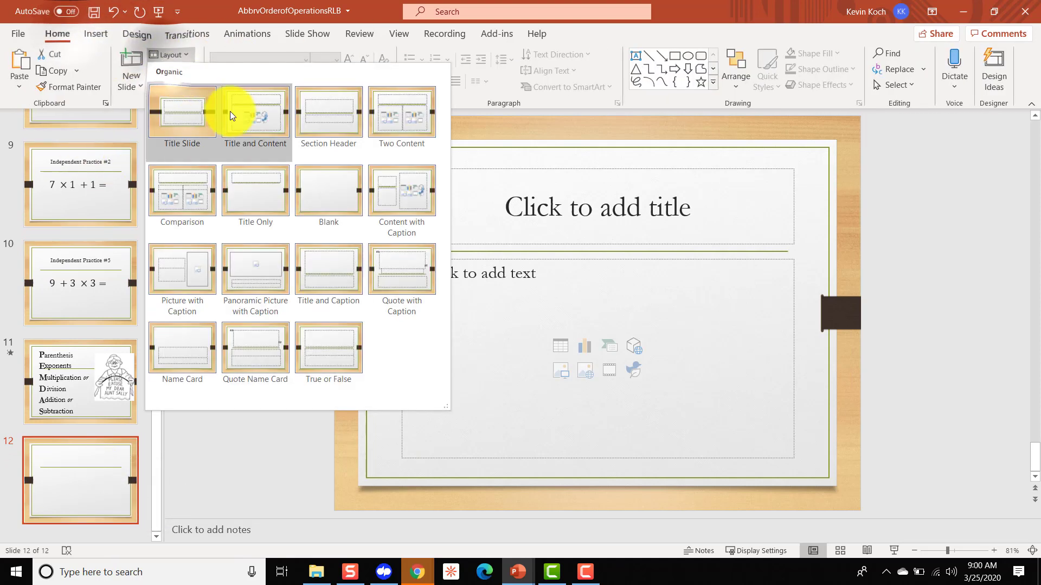
pyautogui.click(201, 104)
pyautogui.click(587, 278)
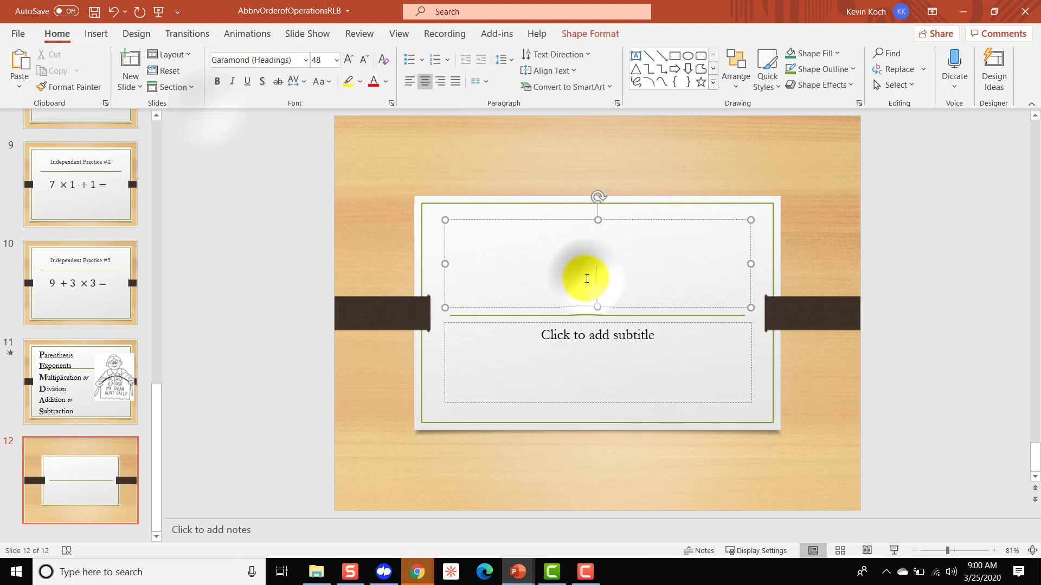
pyautogui.write('[conclusion')
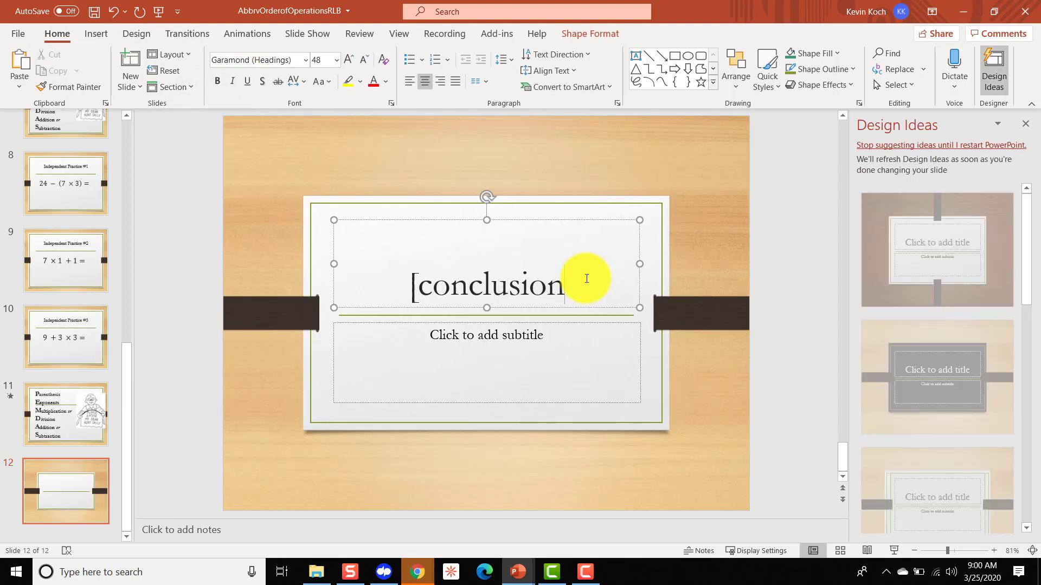
pyautogui.write(']')
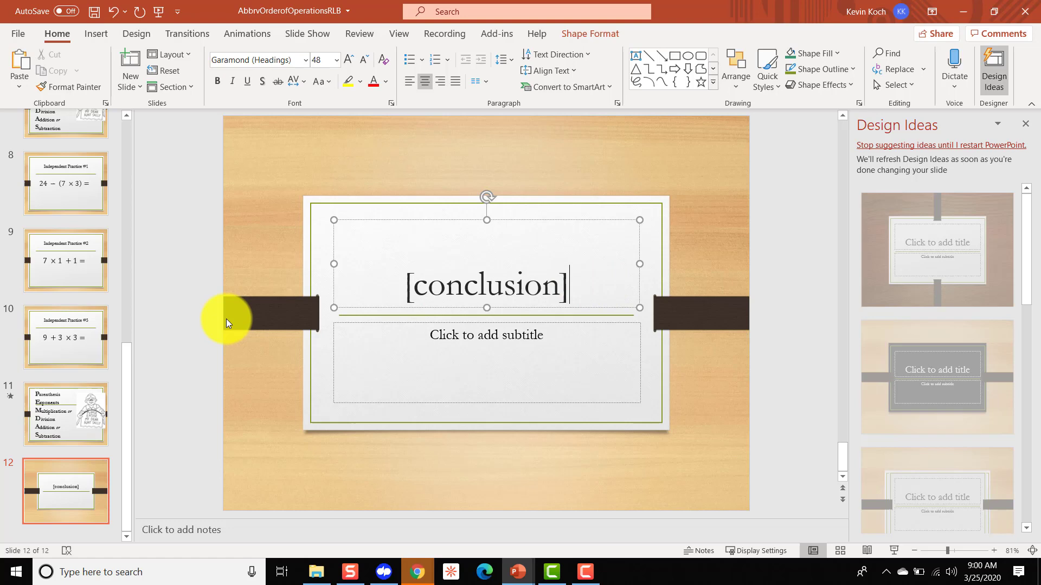
# Return to the [intro] slide and start Record Slide Show from the beginning
pyautogui.click(115, 373)
pyautogui.scroll(10, 140, 310)
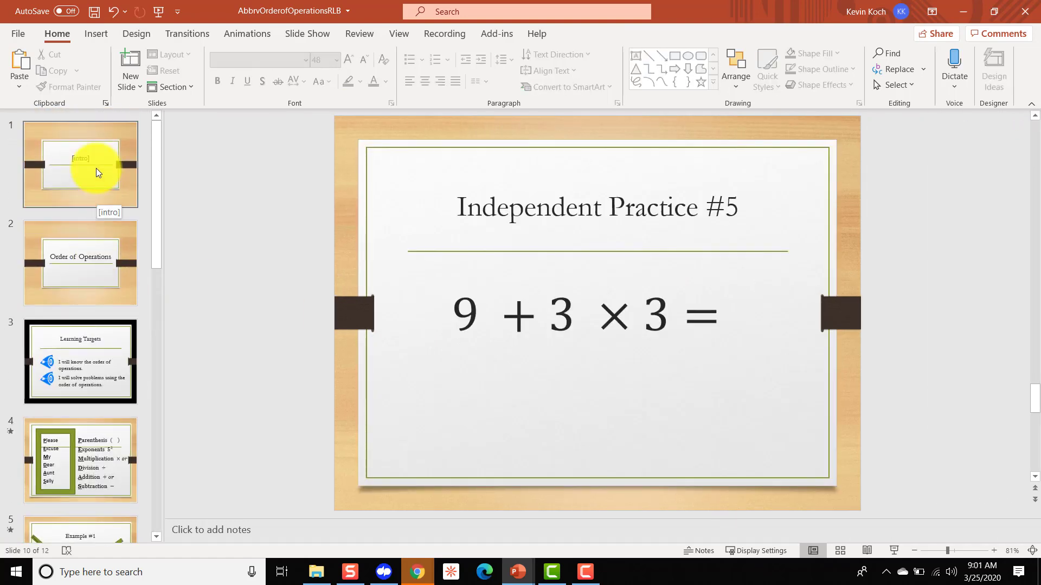
pyautogui.click(97, 163)
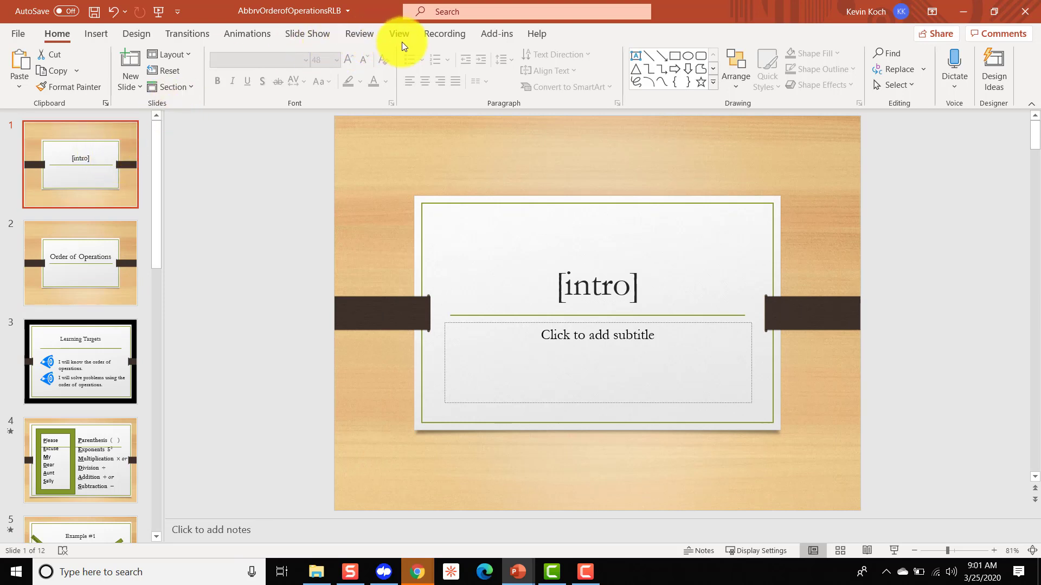
pyautogui.click(423, 37)
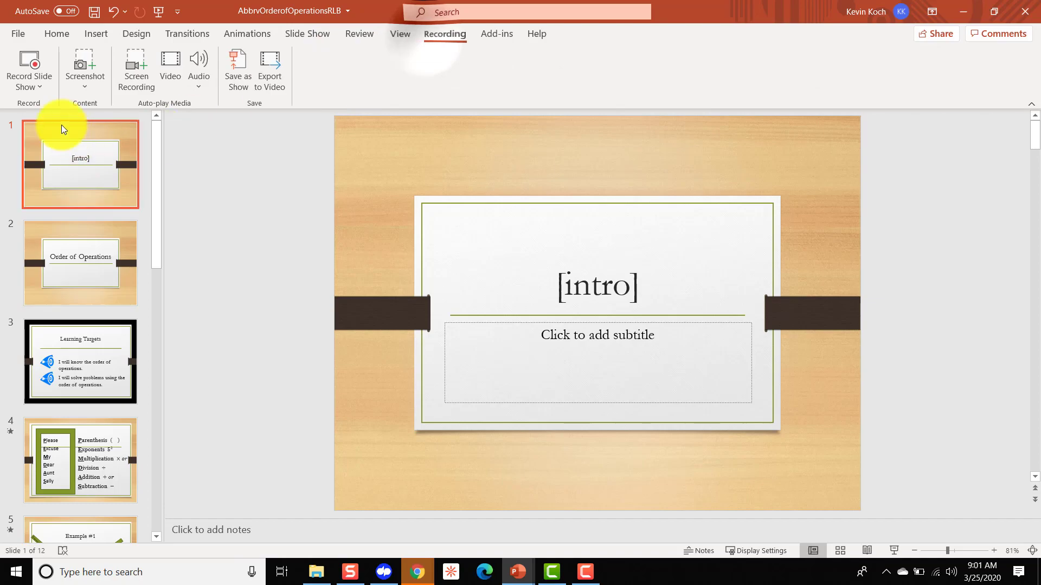
pyautogui.click(15, 64)
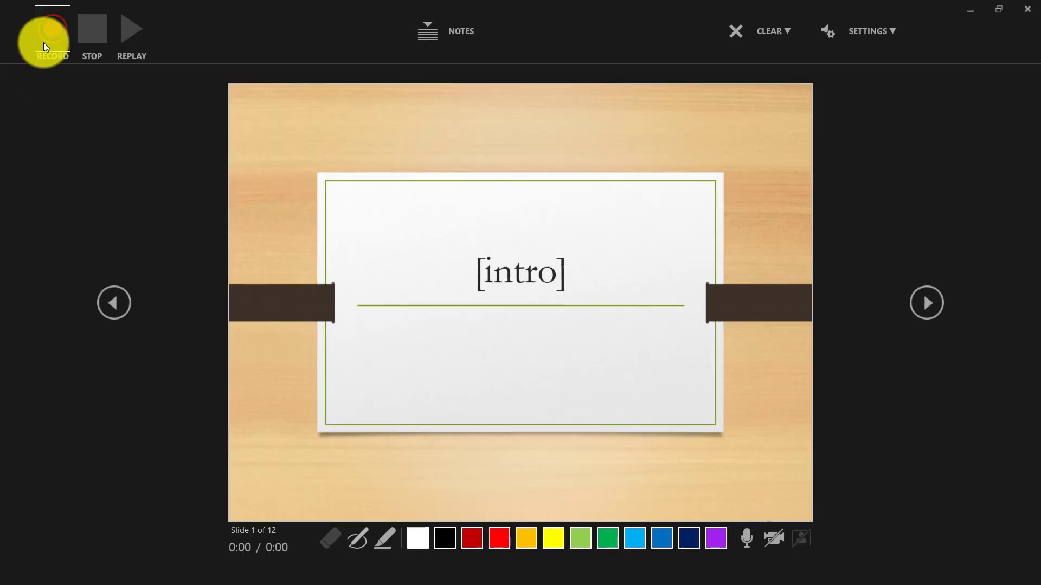
# Turn on the webcam preview and confirm Headset Microphone (Plantronics BT600) and Integrated Webcam in Settings
pyautogui.click(774, 541)
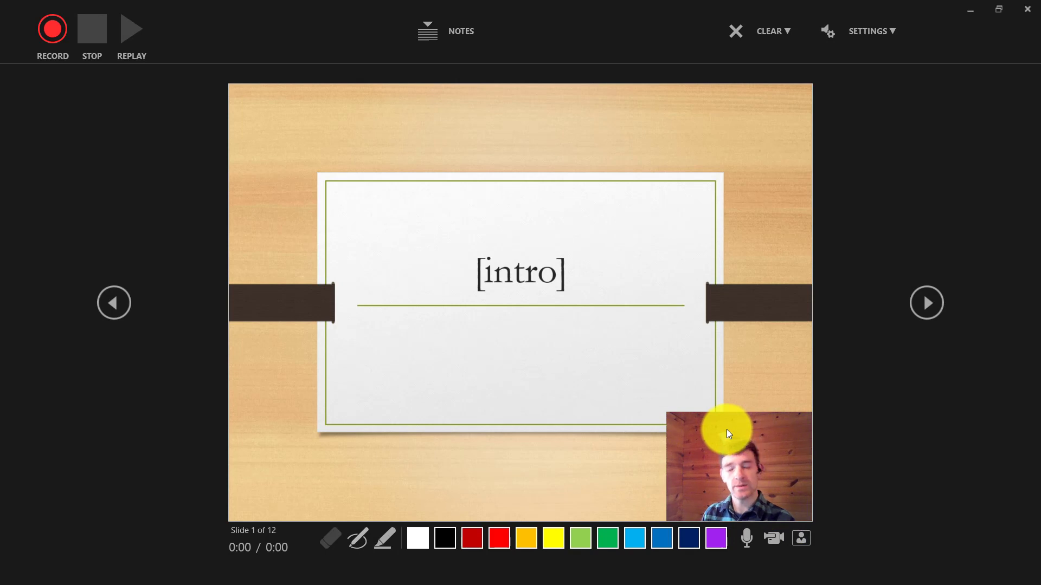
pyautogui.click(877, 35)
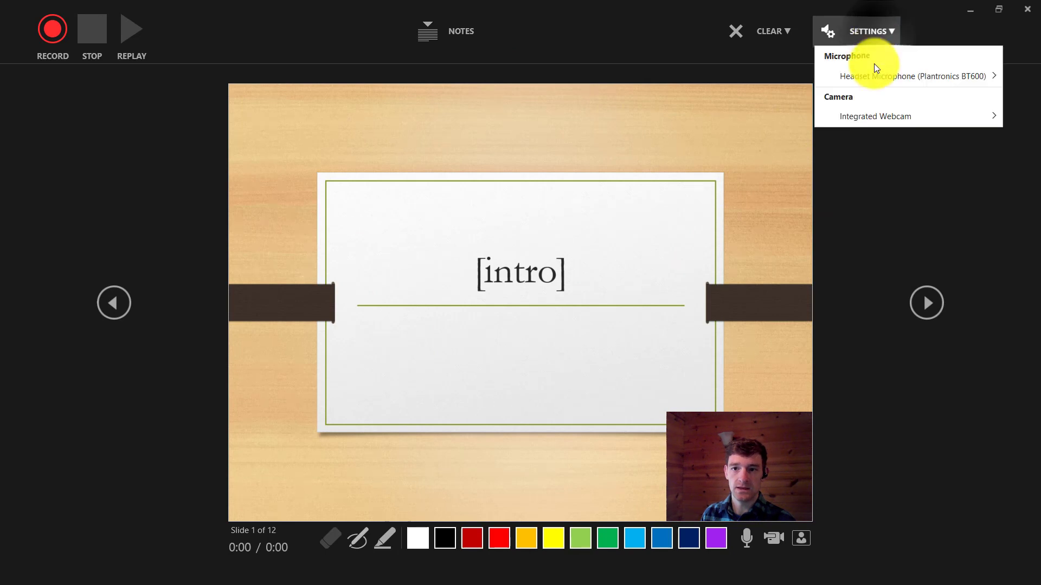
pyautogui.moveTo(874, 75)
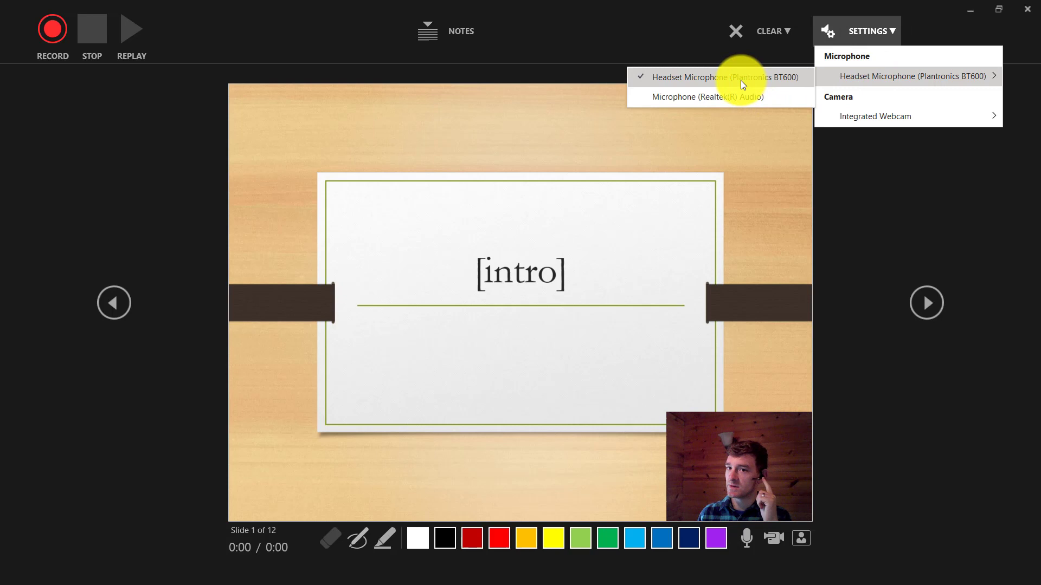
pyautogui.moveTo(889, 118)
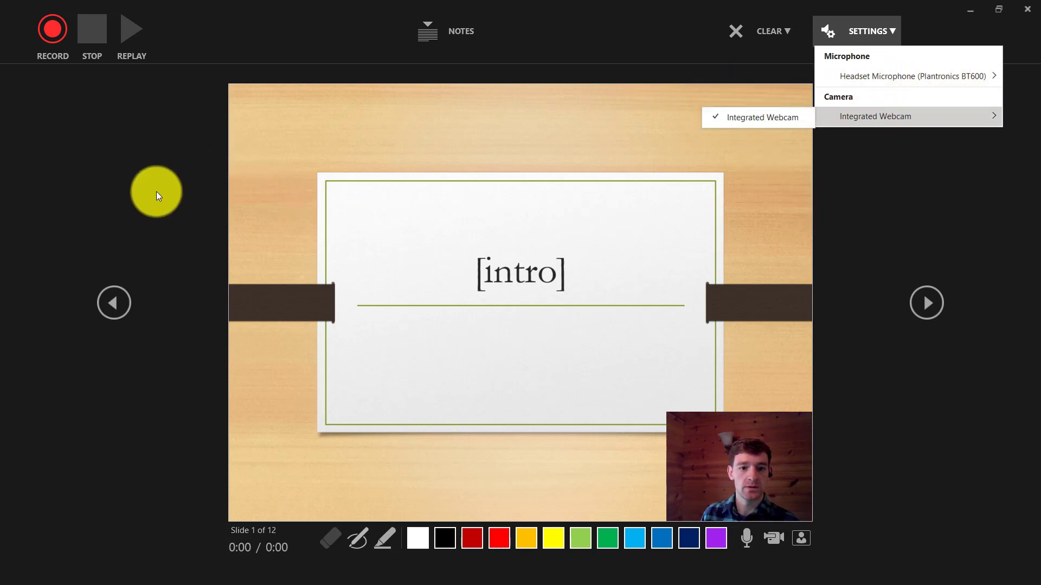
pyautogui.click(877, 548)
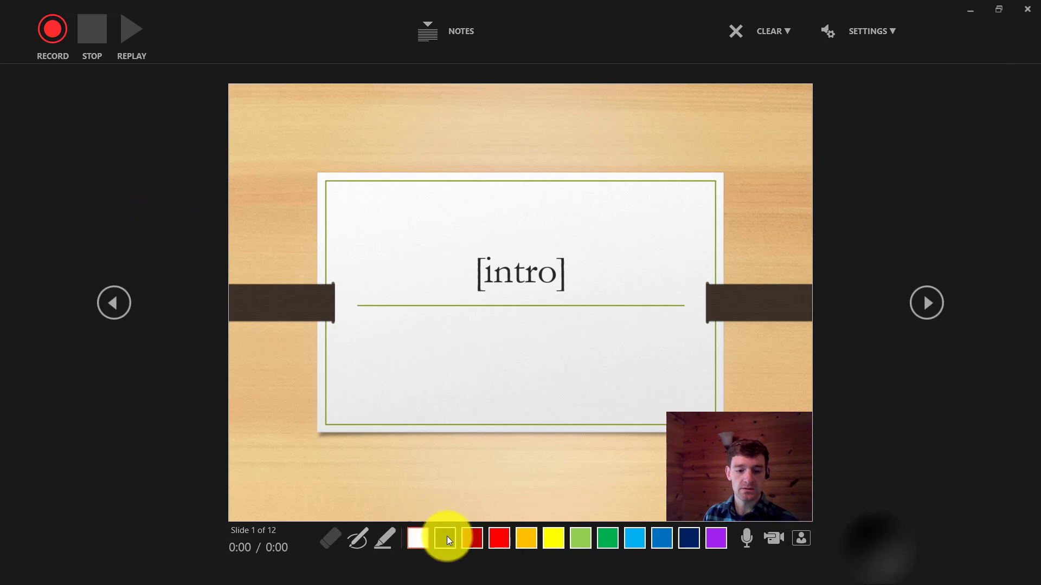
pyautogui.click(495, 539)
pyautogui.moveTo(486, 318)
pyautogui.mouseDown()
pyautogui.moveTo(576, 318)
pyautogui.moveTo(467, 326)
pyautogui.moveTo(564, 326)
pyautogui.moveTo(510, 335)
pyautogui.mouseUp()
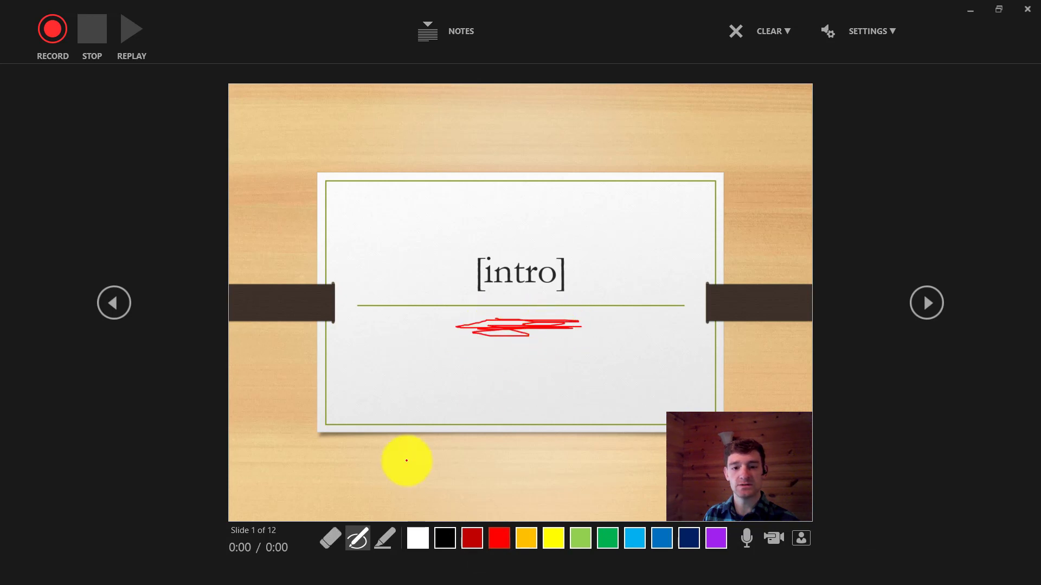
pyautogui.click(330, 539)
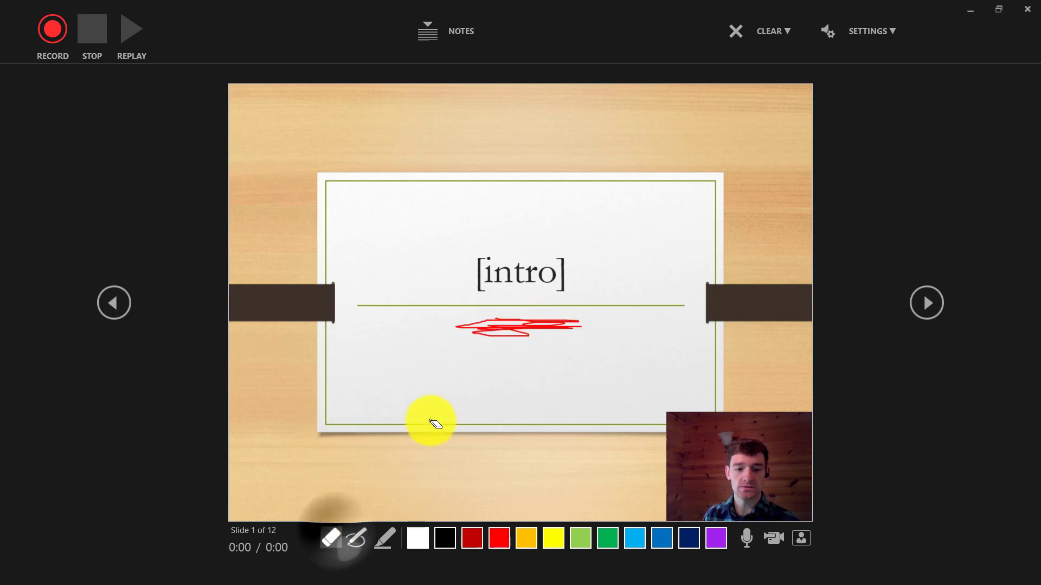
pyautogui.moveTo(522, 320); pyautogui.dragTo(511, 349)
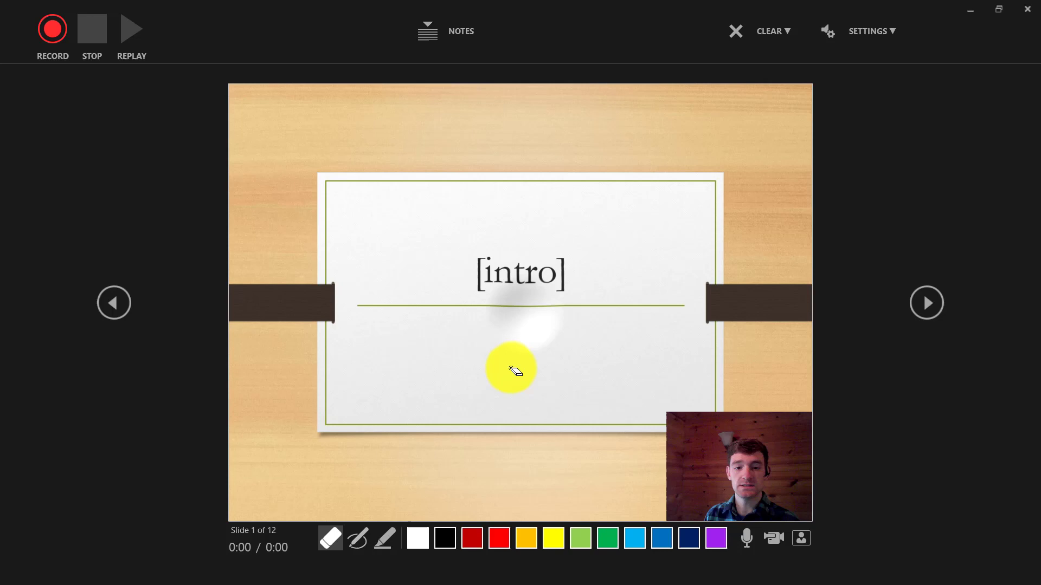
pyautogui.click(764, 32)
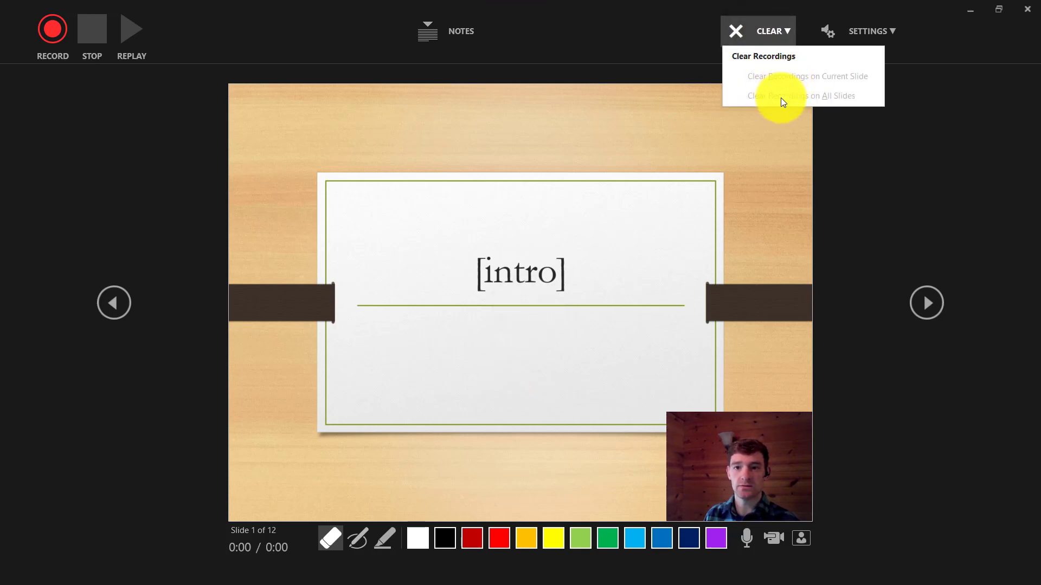
pyautogui.click(869, 153)
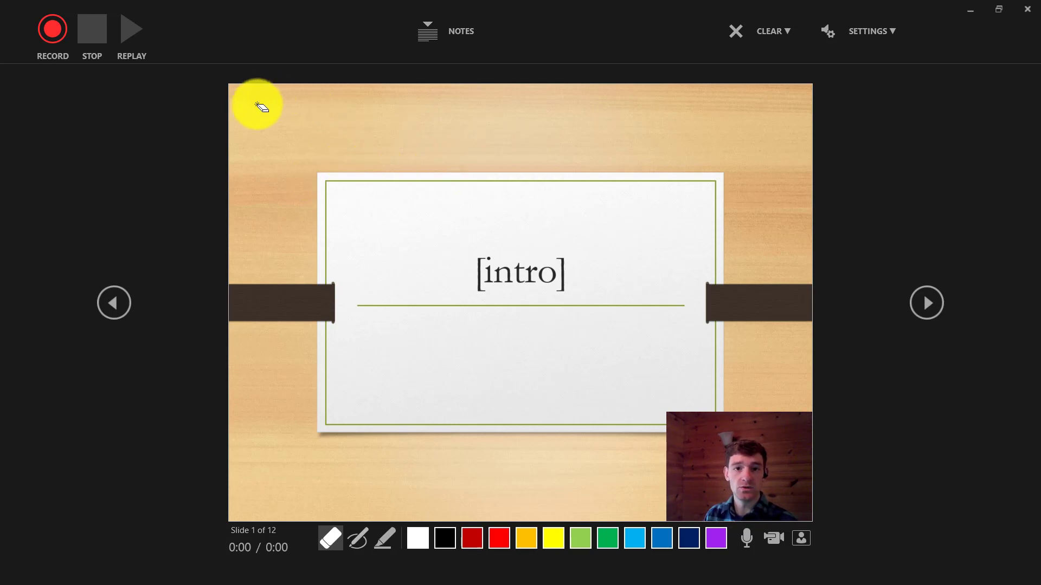
# Start the narration recording and advance through Order of Operations and Learning Targets to the PEMDAS slide
pyautogui.click(52, 37)
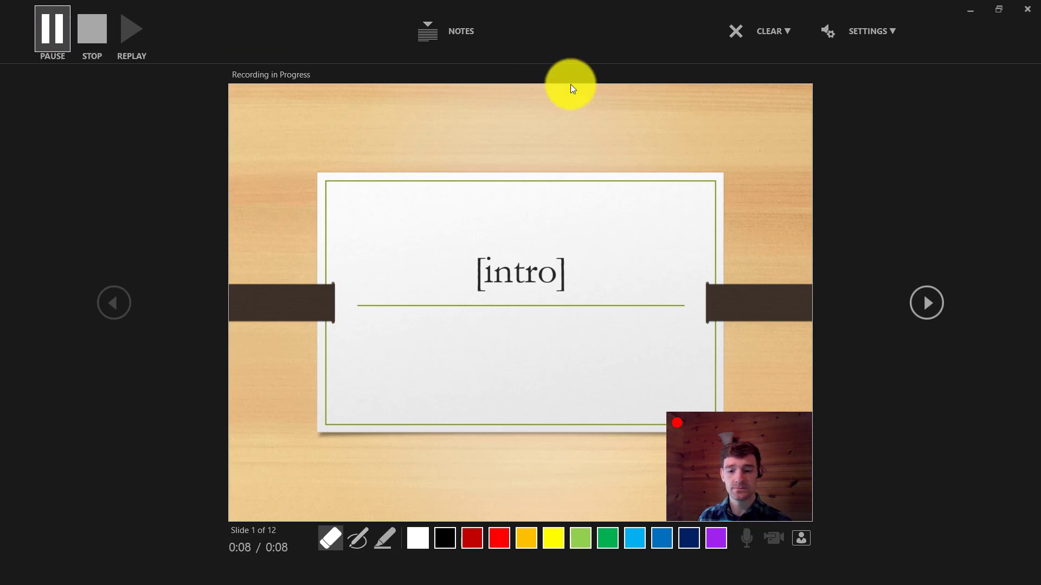
pyautogui.click(936, 308)
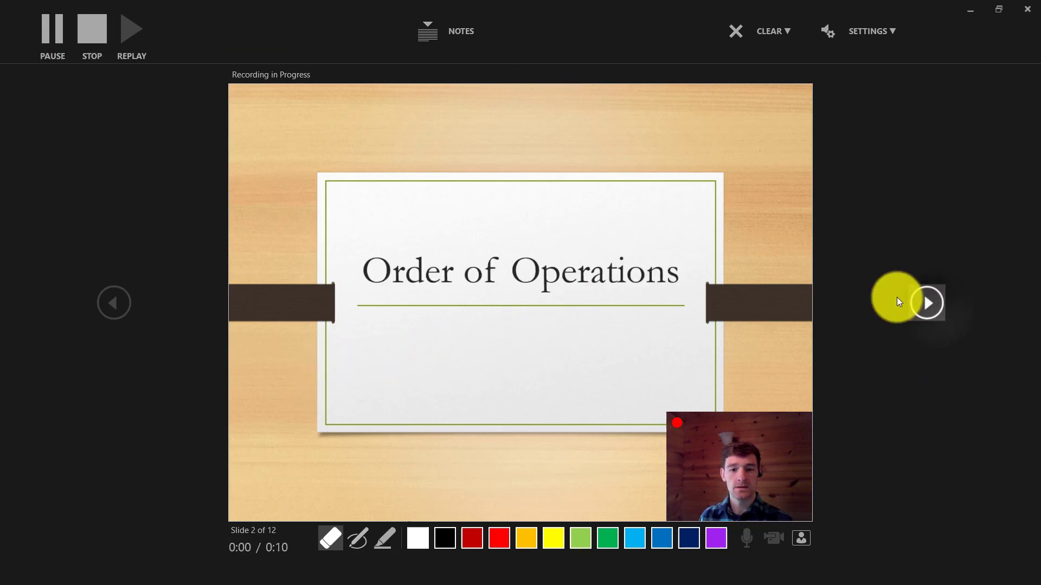
pyautogui.click(928, 304)
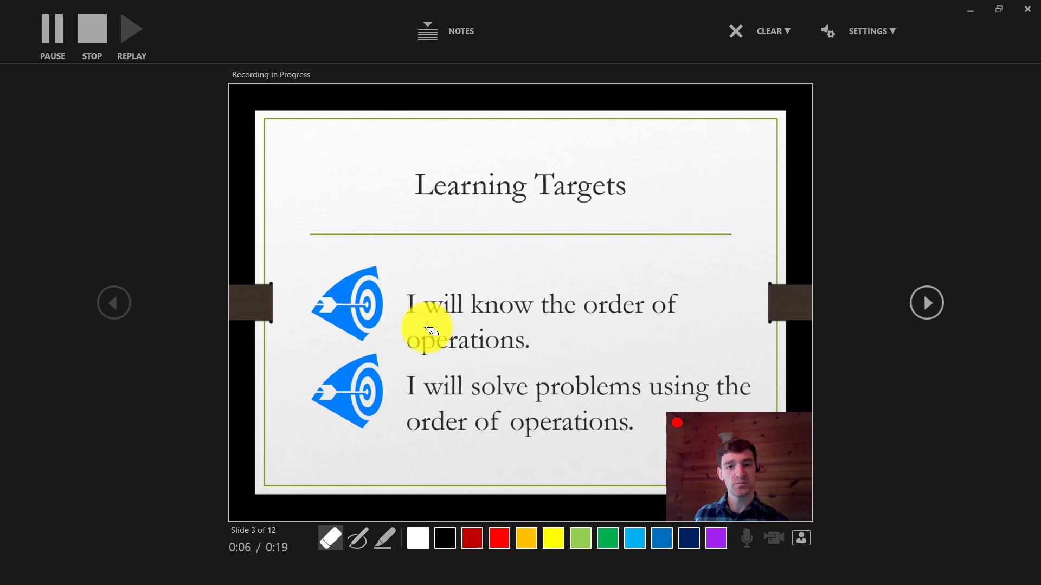
pyautogui.click(931, 309)
# Reveal the Parenthesis, Exponents, Multiplication, Division, Addition and Subtraction lines
pyautogui.click(931, 309)
pyautogui.click(927, 305)
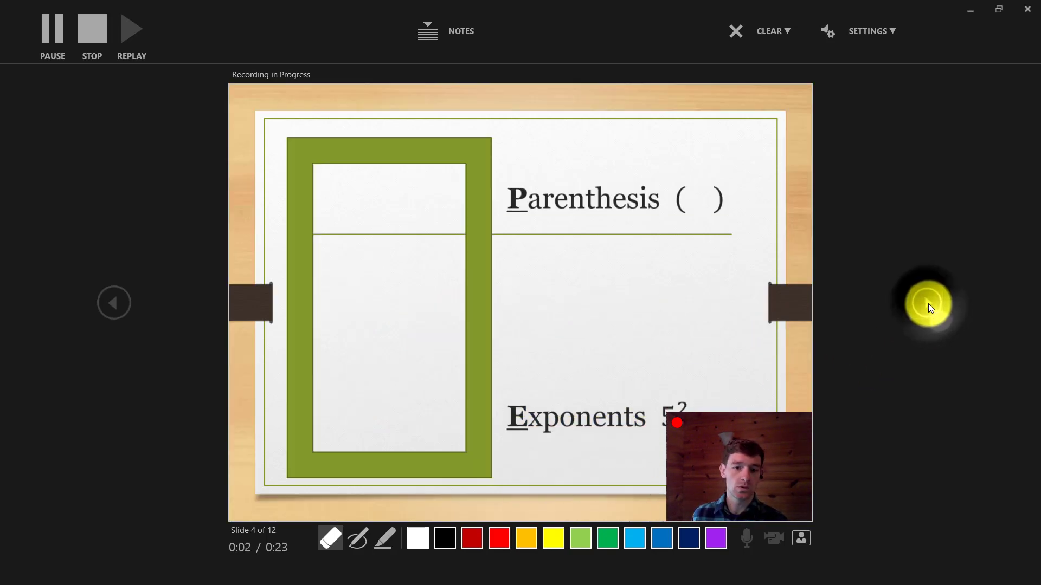
pyautogui.click(928, 305)
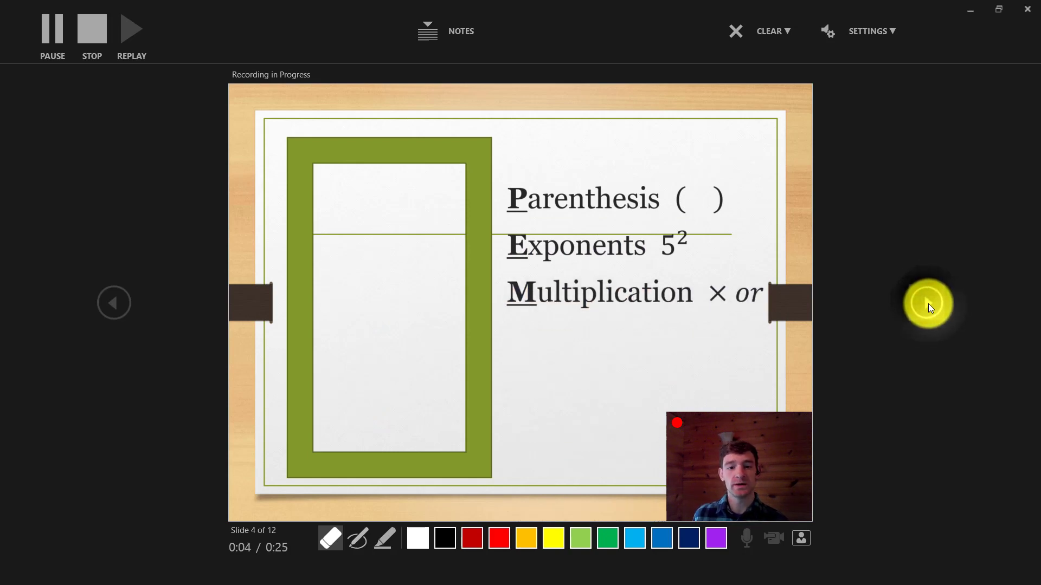
pyautogui.click(927, 306)
pyautogui.click(928, 305)
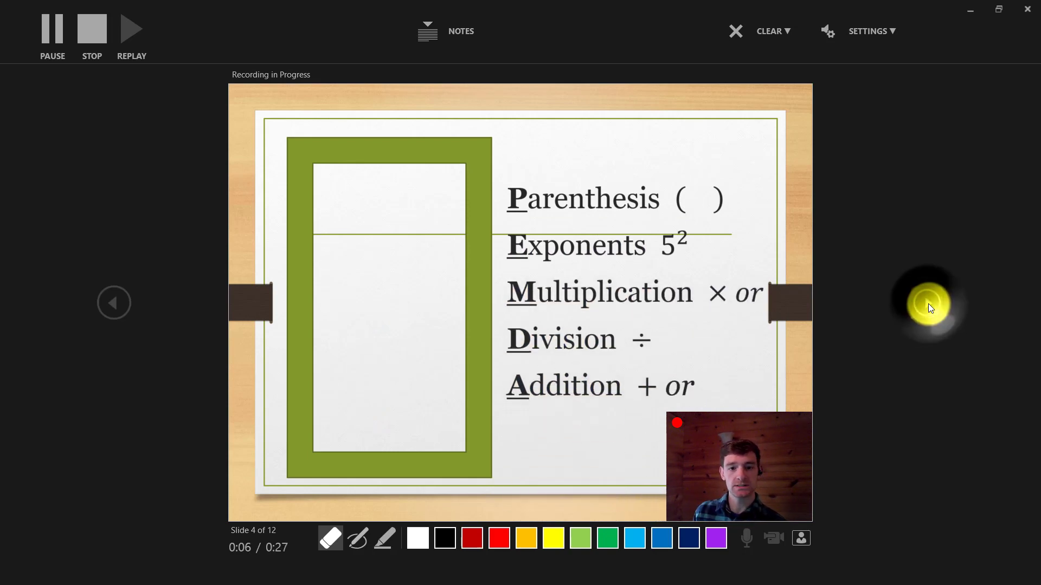
pyautogui.click(928, 303)
# Reveal the words Please Excuse My Dear Aunt Sally, then advance to slide 5, Example #1
pyautogui.click(927, 303)
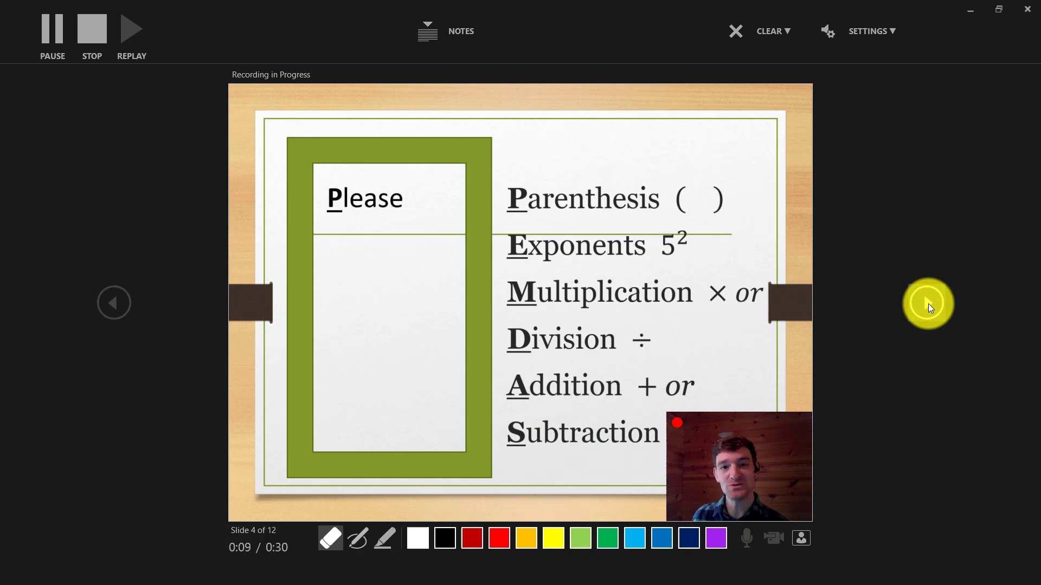
pyautogui.click(928, 304)
pyautogui.click(928, 303)
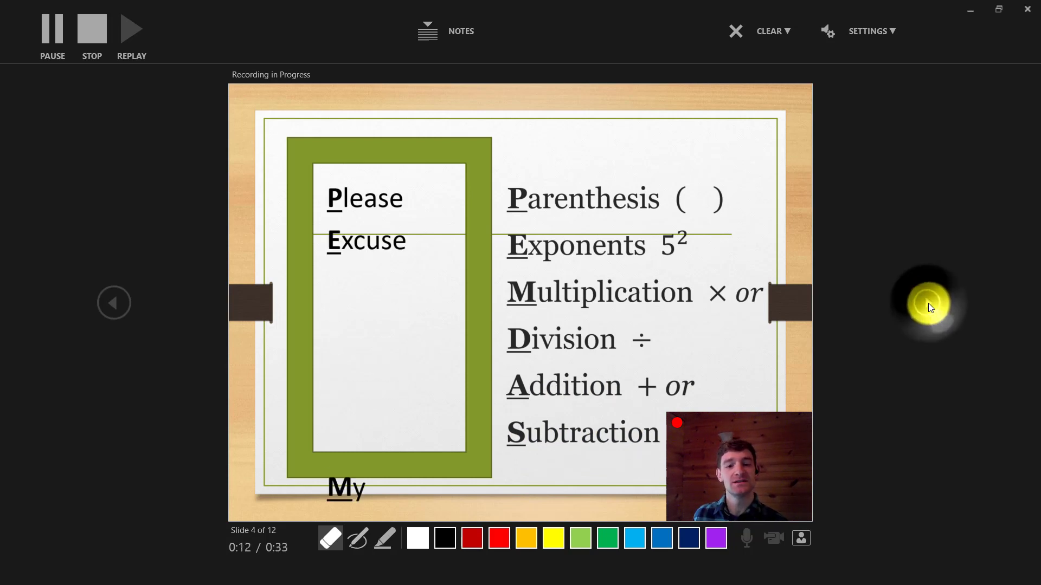
pyautogui.click(928, 304)
pyautogui.click(929, 303)
pyautogui.click(928, 304)
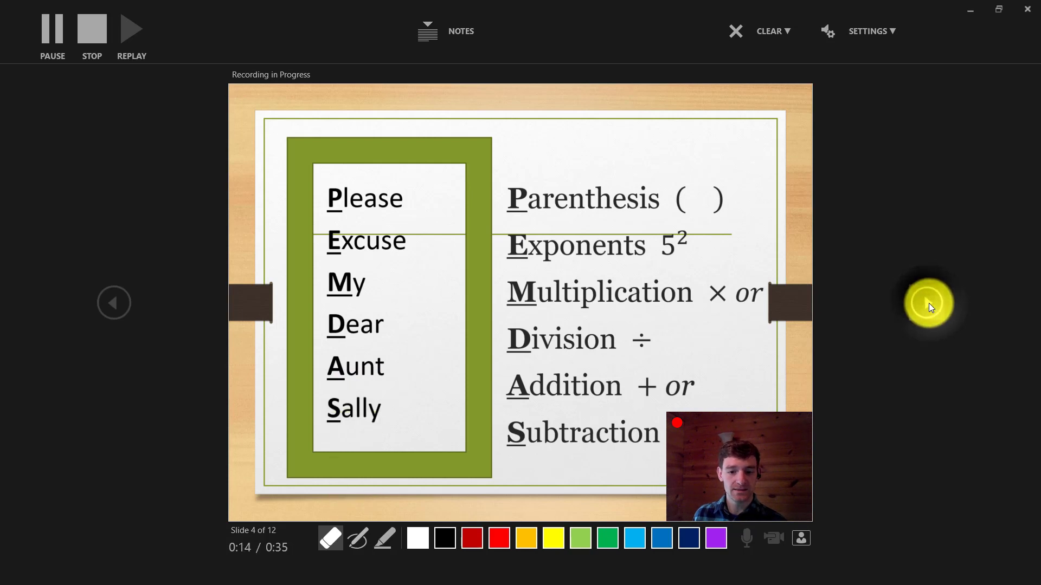
pyautogui.click(929, 304)
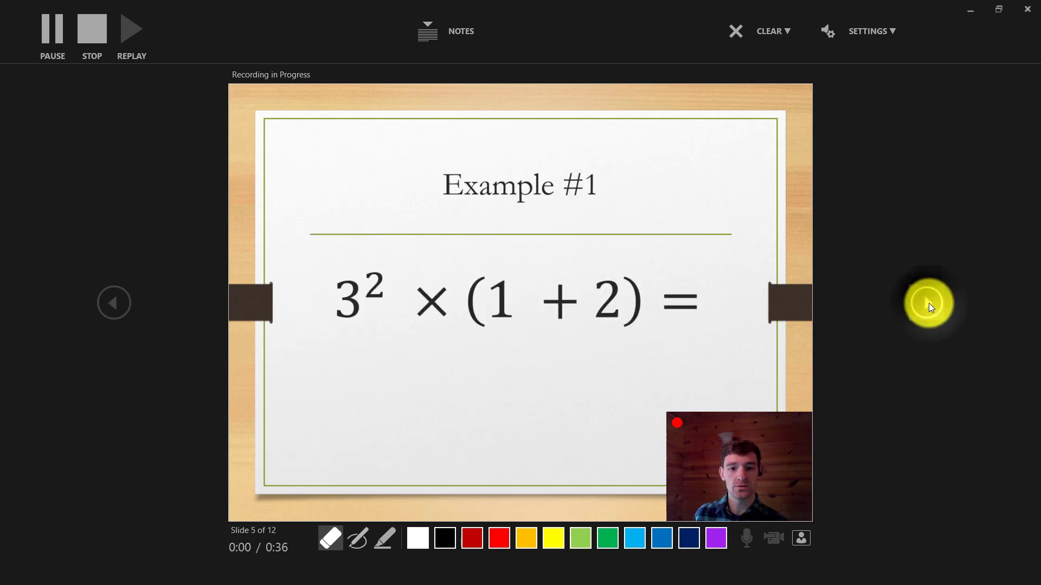
# In red ink, cross out 1 + 2 and write 3 beneath, then start writing P and E down the left edge
pyautogui.click(498, 538)
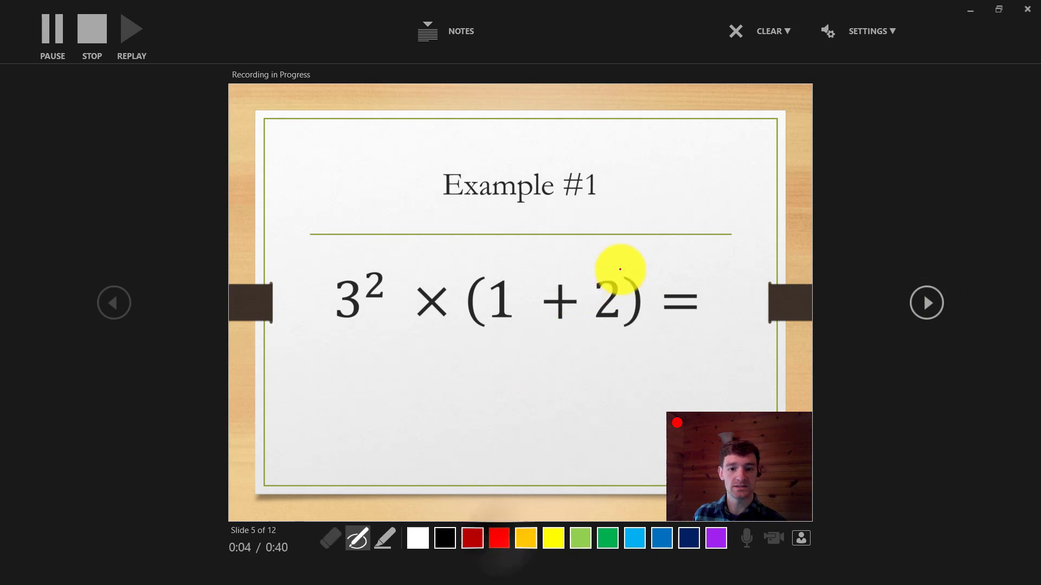
pyautogui.moveTo(628, 270)
pyautogui.mouseDown()
pyautogui.moveTo(507, 300)
pyautogui.moveTo(468, 321)
pyautogui.mouseUp()
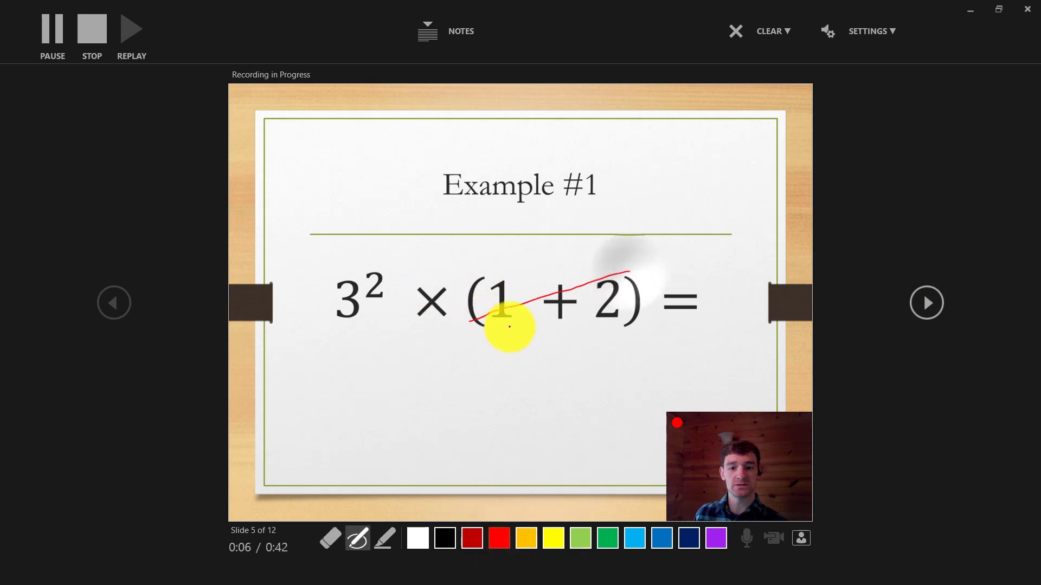
pyautogui.moveTo(540, 342)
pyautogui.mouseDown()
pyautogui.moveTo(558, 350)
pyautogui.moveTo(535, 379)
pyautogui.mouseUp()
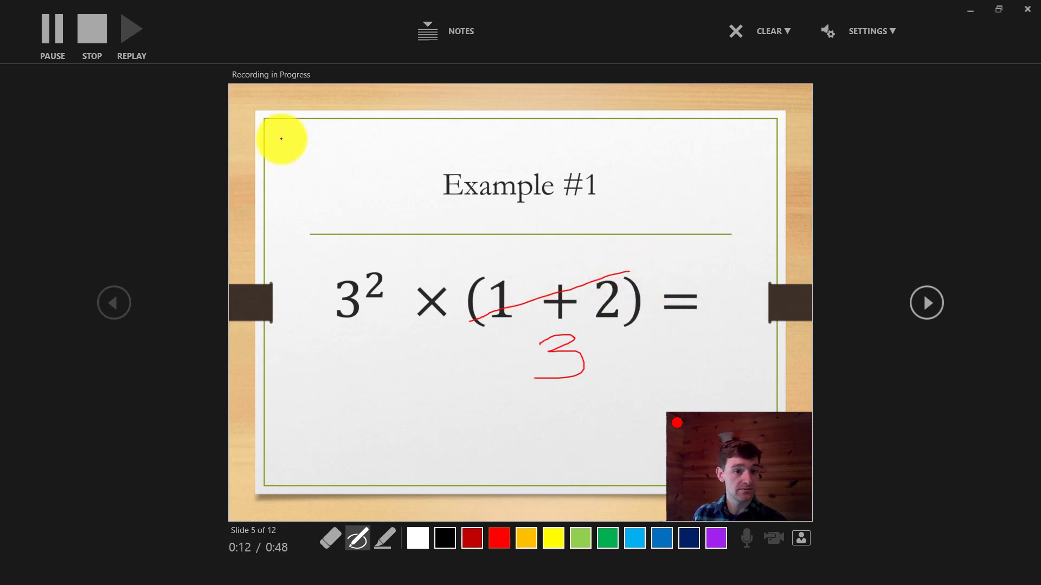
pyautogui.moveTo(279, 131)
pyautogui.mouseDown()
pyautogui.moveTo(288, 130)
pyautogui.moveTo(279, 133)
pyautogui.mouseUp()
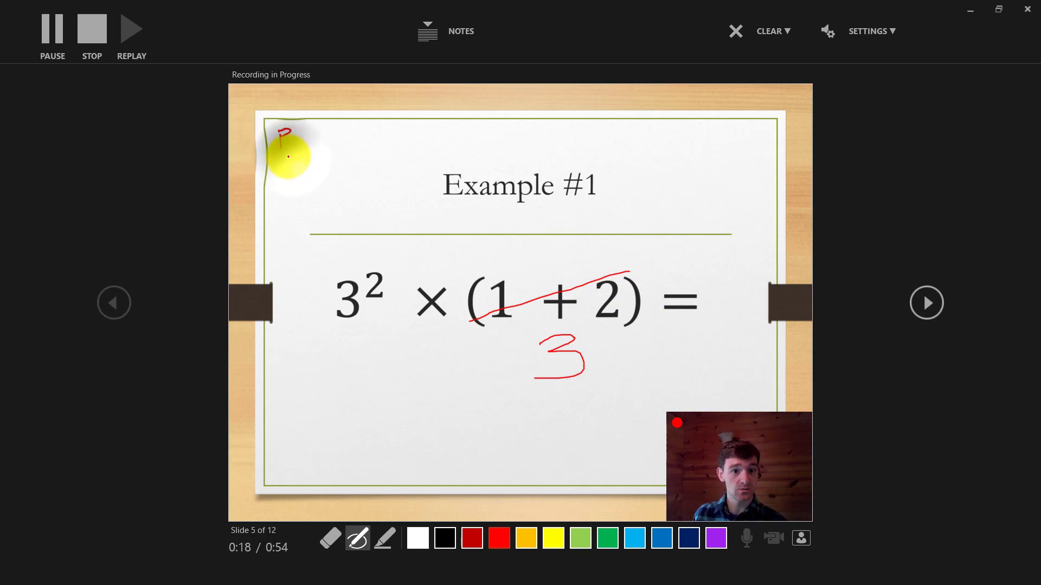
pyautogui.moveTo(291, 157)
pyautogui.mouseDown()
pyautogui.moveTo(279, 225)
pyautogui.moveTo(306, 237)
pyautogui.moveTo(285, 263)
pyautogui.moveTo(295, 341)
pyautogui.mouseUp()
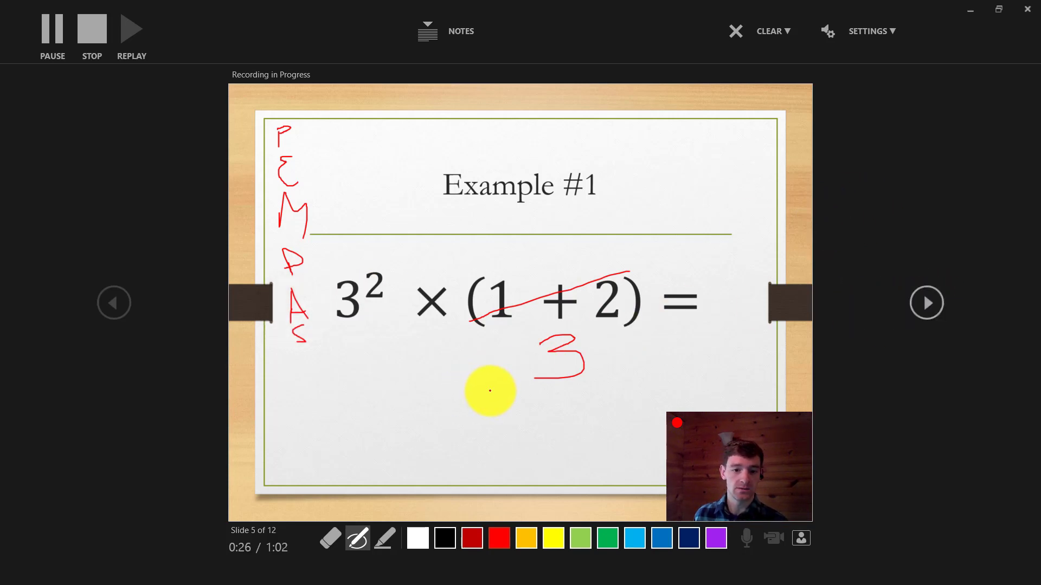
# Bring in the four Example #1 arrows, then advance to Example #2 and bring in its three arrows
pyautogui.click(928, 307)
pyautogui.click(929, 304)
pyautogui.click(930, 305)
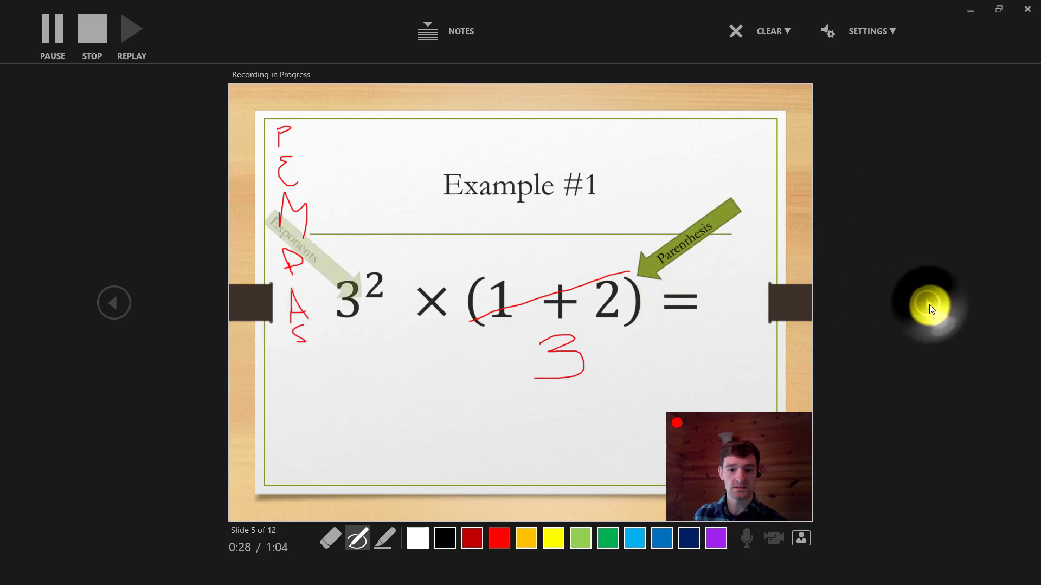
pyautogui.click(930, 307)
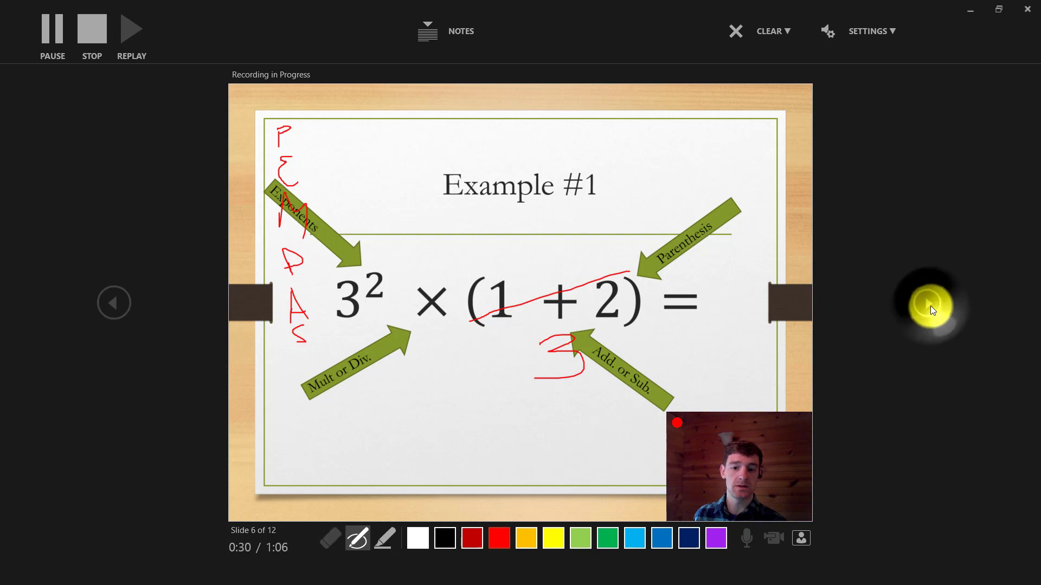
pyautogui.click(930, 306)
pyautogui.click(930, 306)
pyautogui.click(930, 306)
pyautogui.click(931, 306)
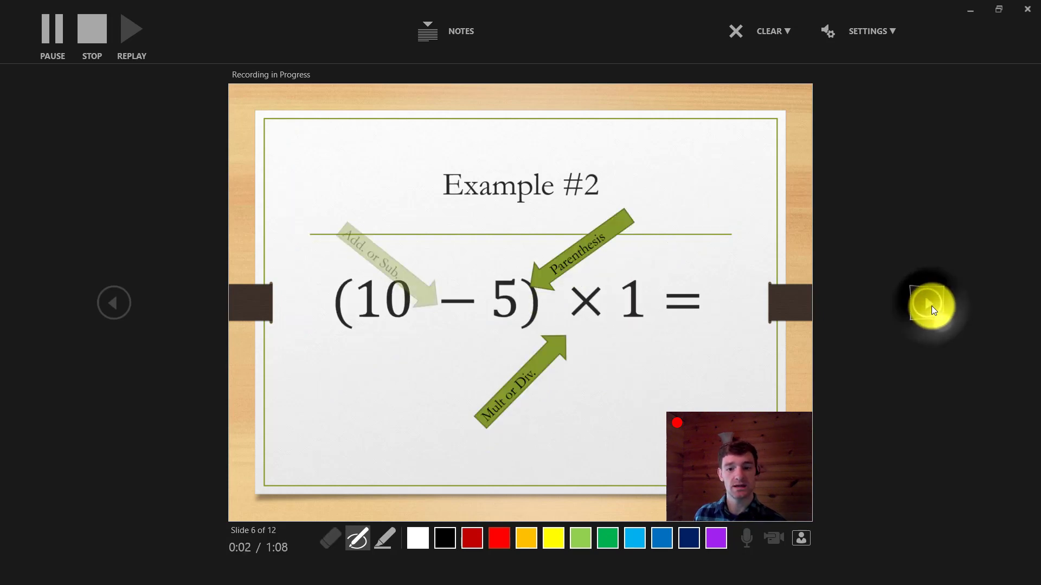
# On the Aunt Sally slide, fly in PEMDAS and reveal Parenthesis and Exponents, then end the recording past the last slide
pyautogui.click(930, 307)
pyautogui.click(932, 307)
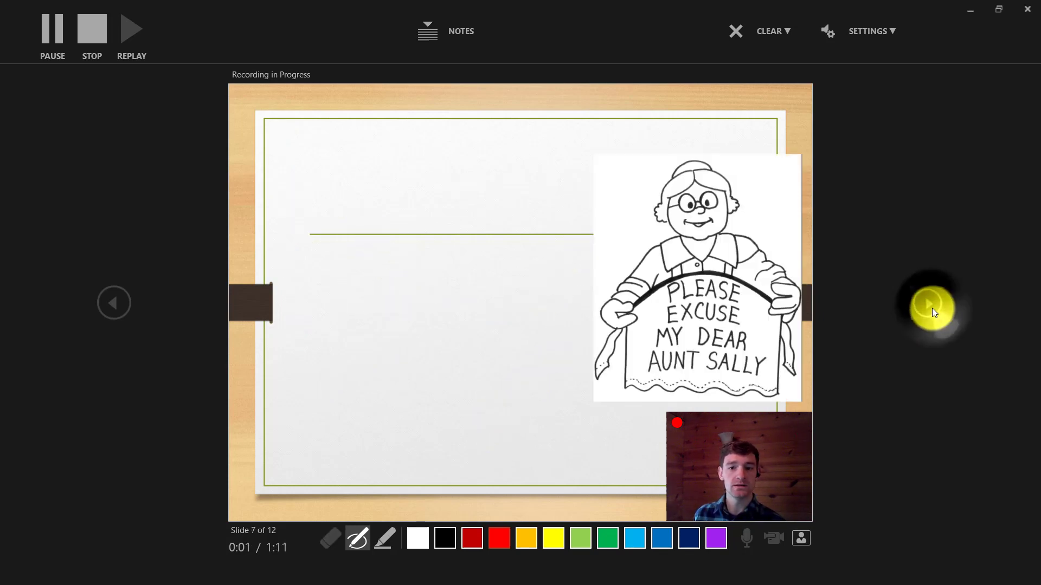
pyautogui.click(929, 308)
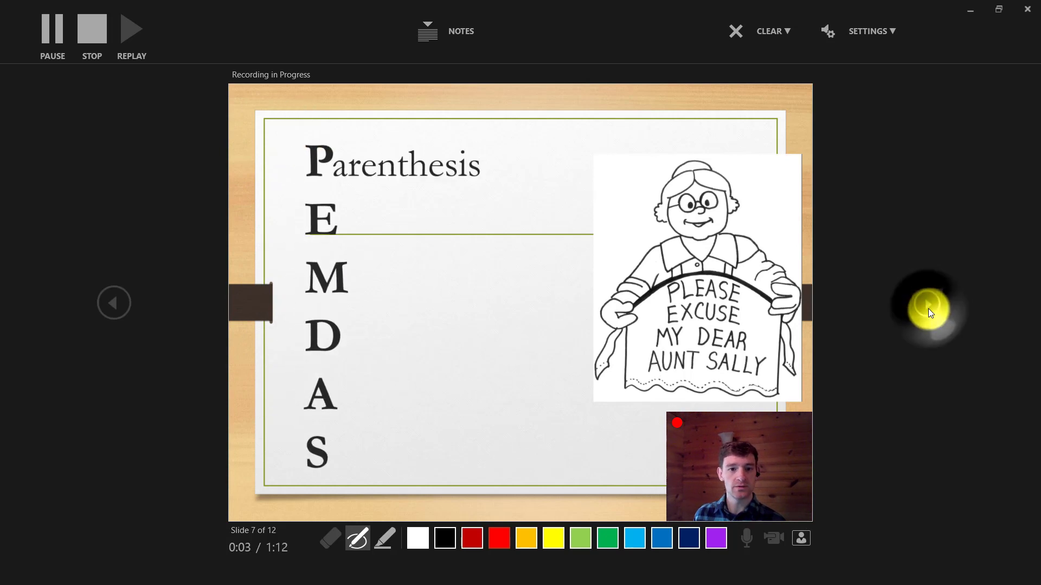
pyautogui.click(928, 309)
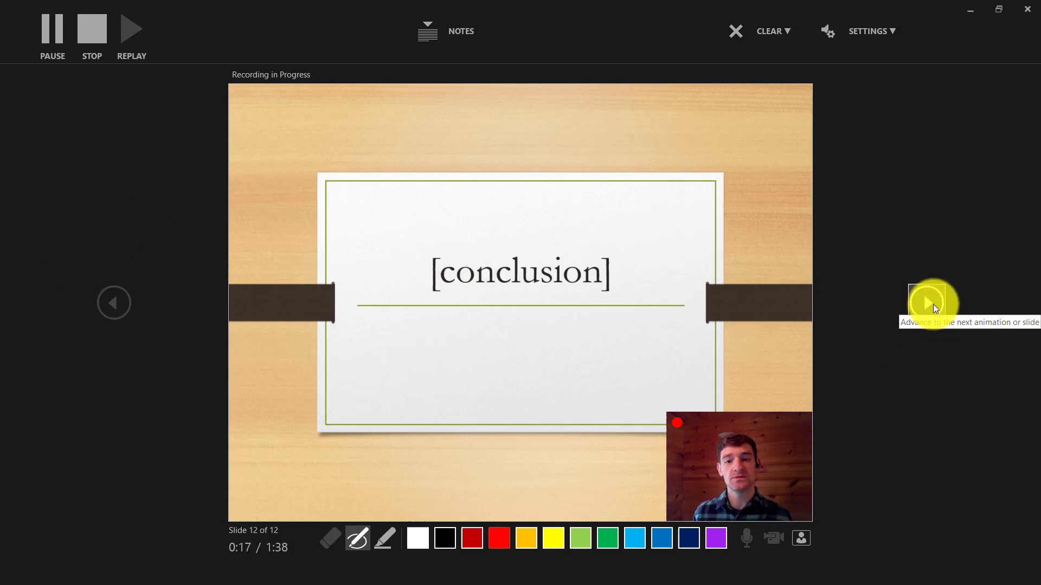
pyautogui.click(760, 354)
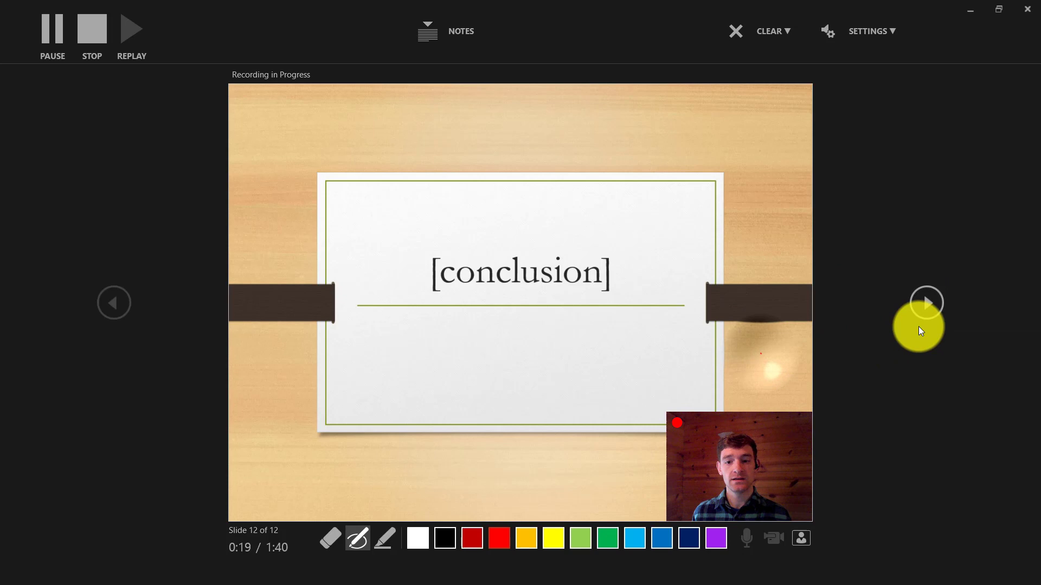
pyautogui.click(932, 302)
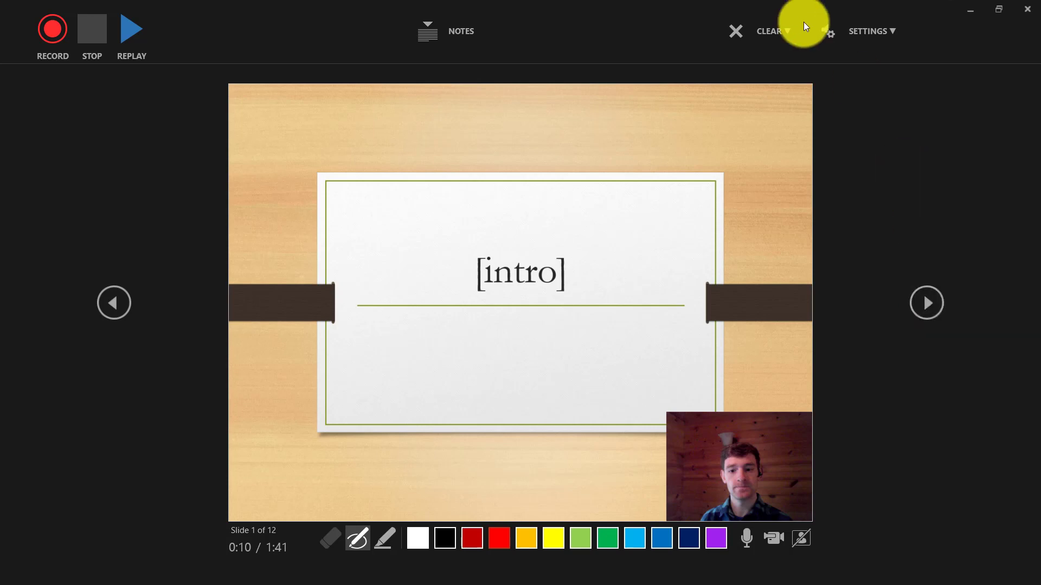
# Close the recording window and enlarge the [intro] slide's webcam video to cover most of the slide
pyautogui.click(1028, 10)
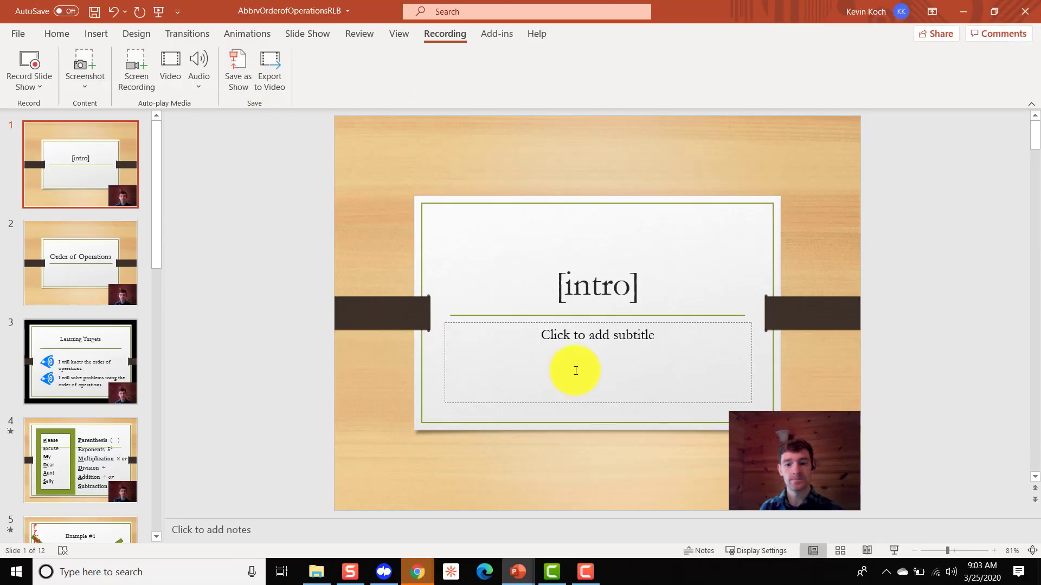
pyautogui.click(94, 263)
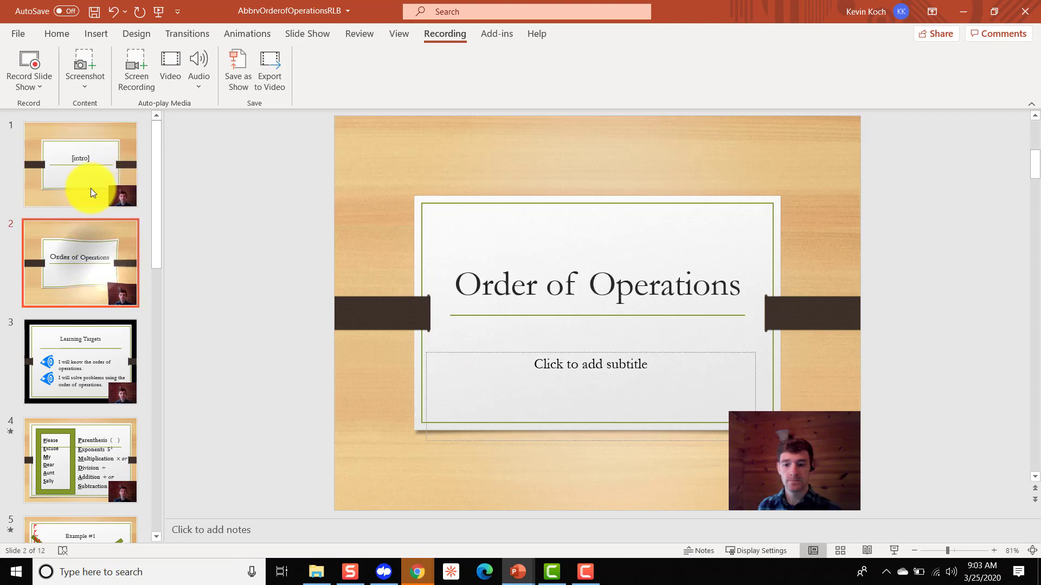
pyautogui.click(91, 185)
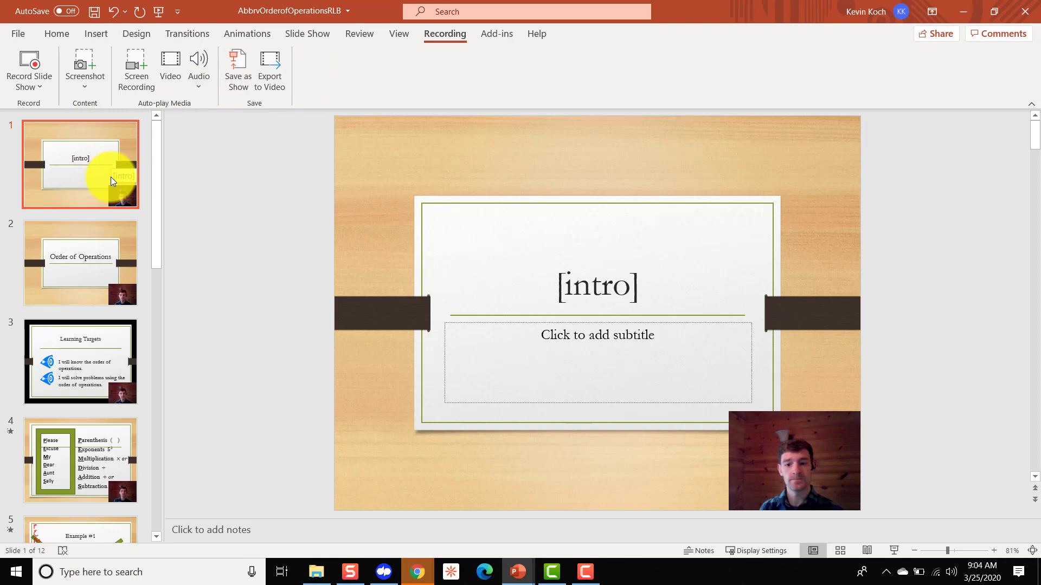
pyautogui.moveTo(753, 431); pyautogui.dragTo(428, 192)
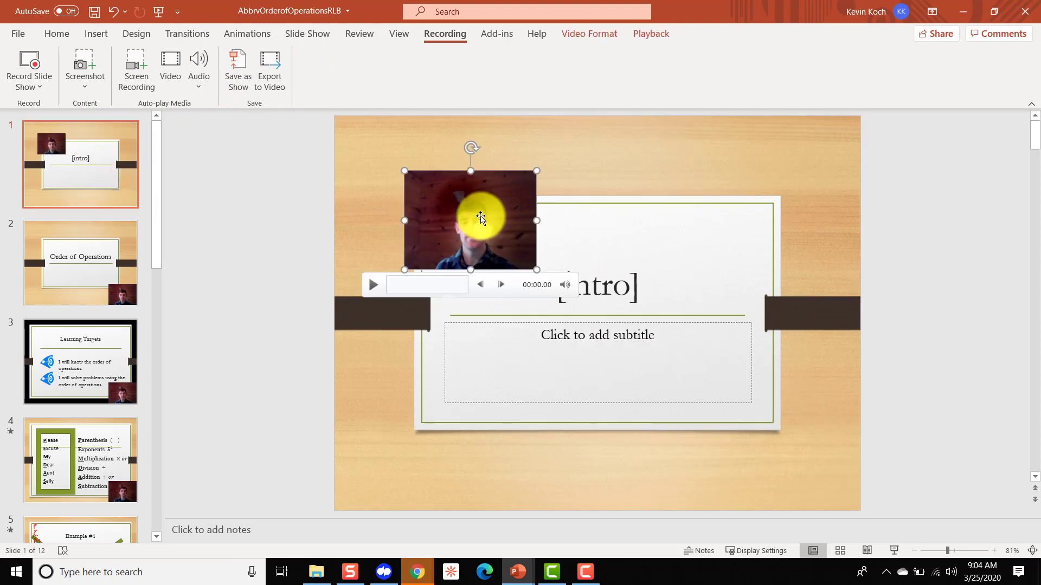
pyautogui.moveTo(535, 270); pyautogui.dragTo(791, 411)
# Move and enlarge the [conclusion] slide's webcam video to cover the slide, then return to the intro slide
pyautogui.scroll(-10, 101, 265)
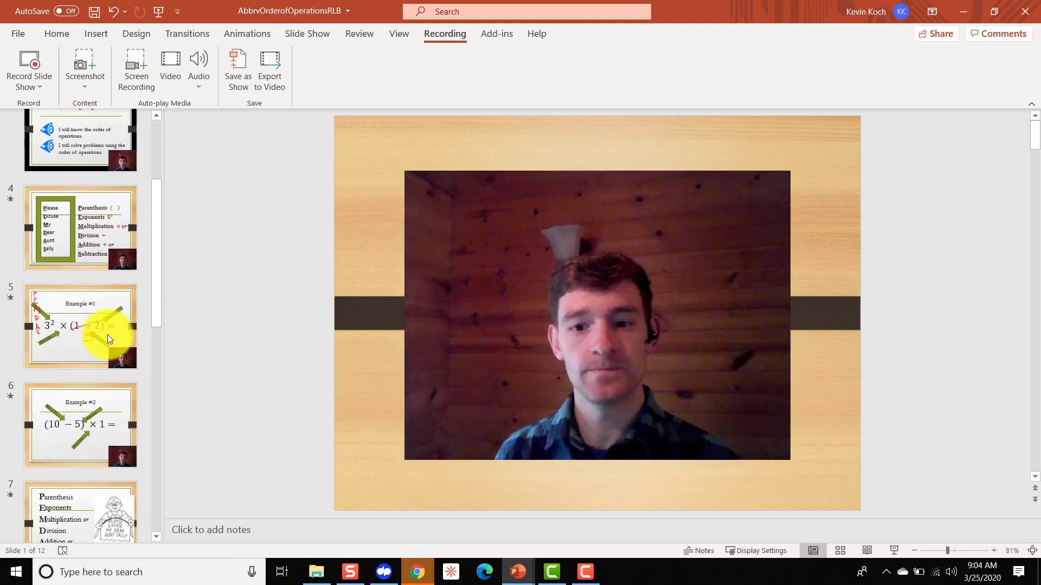
pyautogui.scroll(-3, 108, 476)
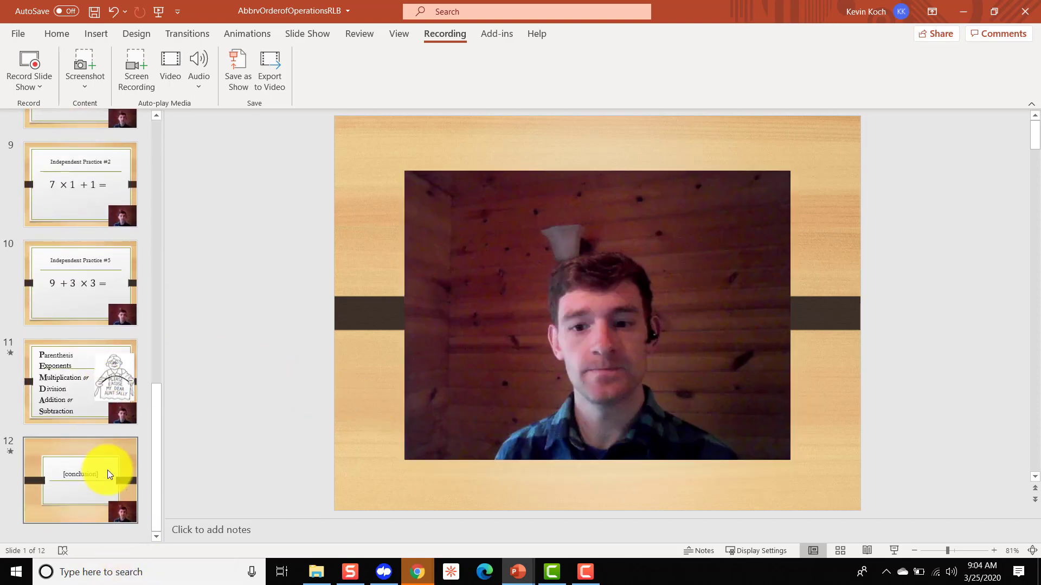
pyautogui.click(103, 472)
pyautogui.moveTo(748, 426); pyautogui.dragTo(428, 202)
pyautogui.moveTo(537, 287); pyautogui.dragTo(708, 379)
pyautogui.click(942, 364)
pyautogui.scroll(4, 326, 303)
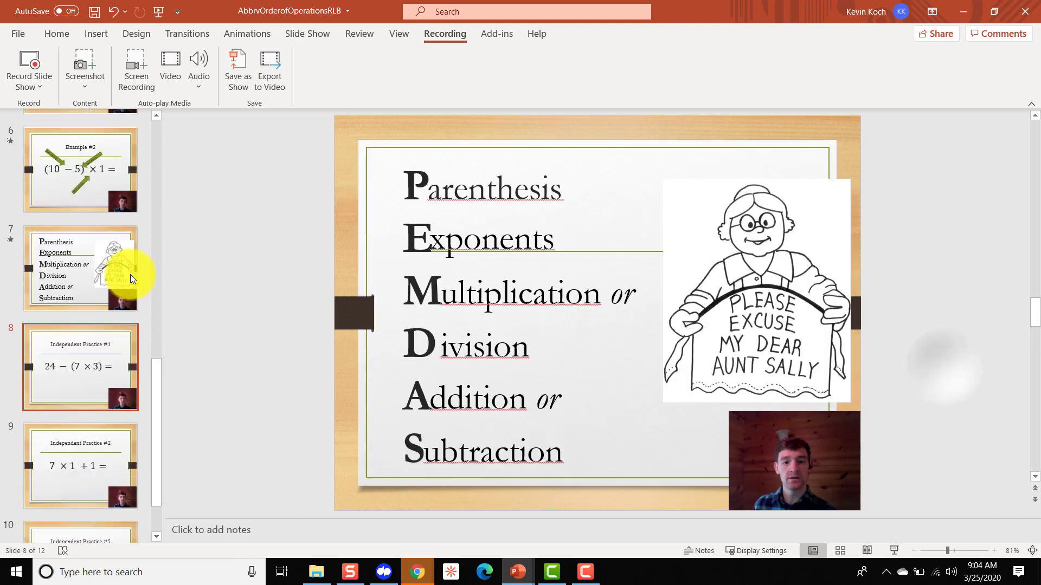
pyautogui.scroll(8, 130, 274)
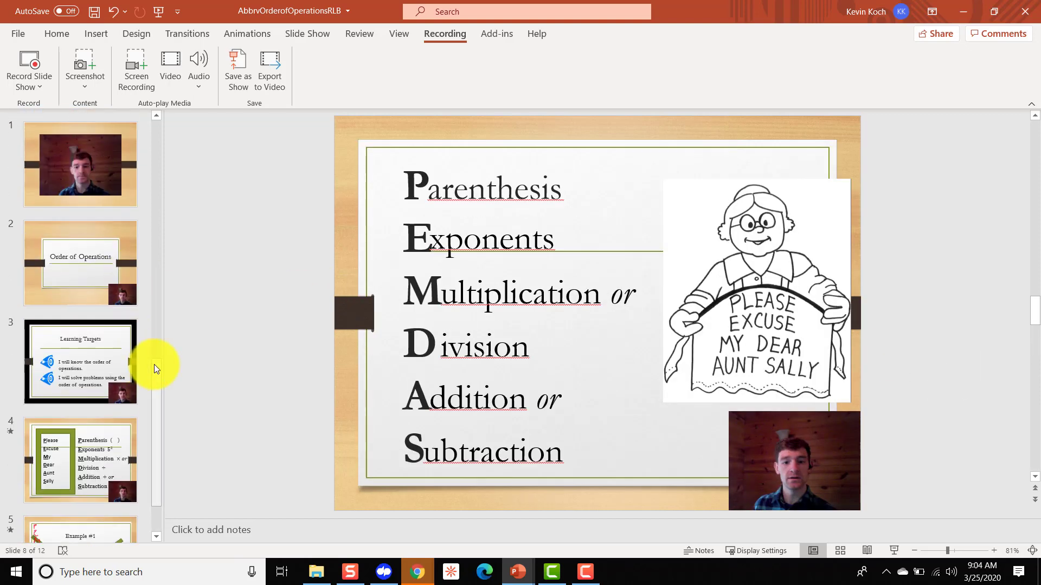
pyautogui.moveTo(154, 364); pyautogui.dragTo(161, 113)
pyautogui.click(86, 164)
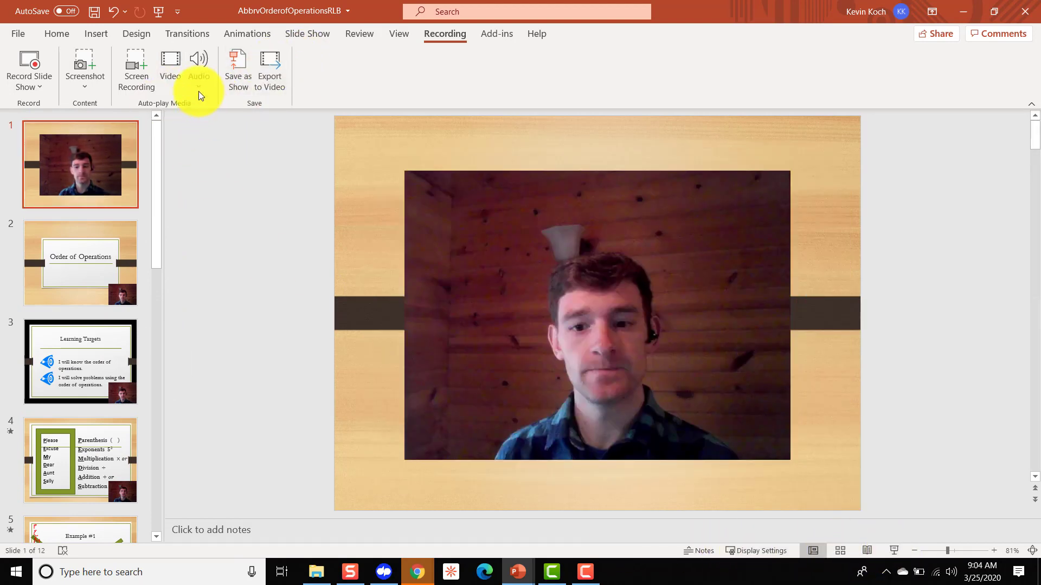
# Create the video via Export to Video, saving it to the Desktop with the name test
pyautogui.click(274, 74)
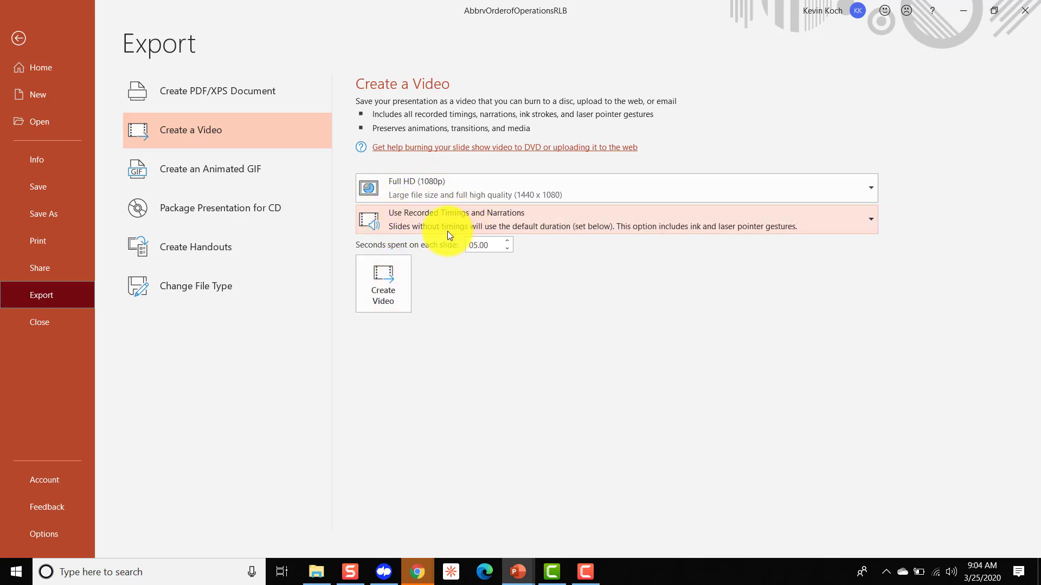
pyautogui.click(390, 286)
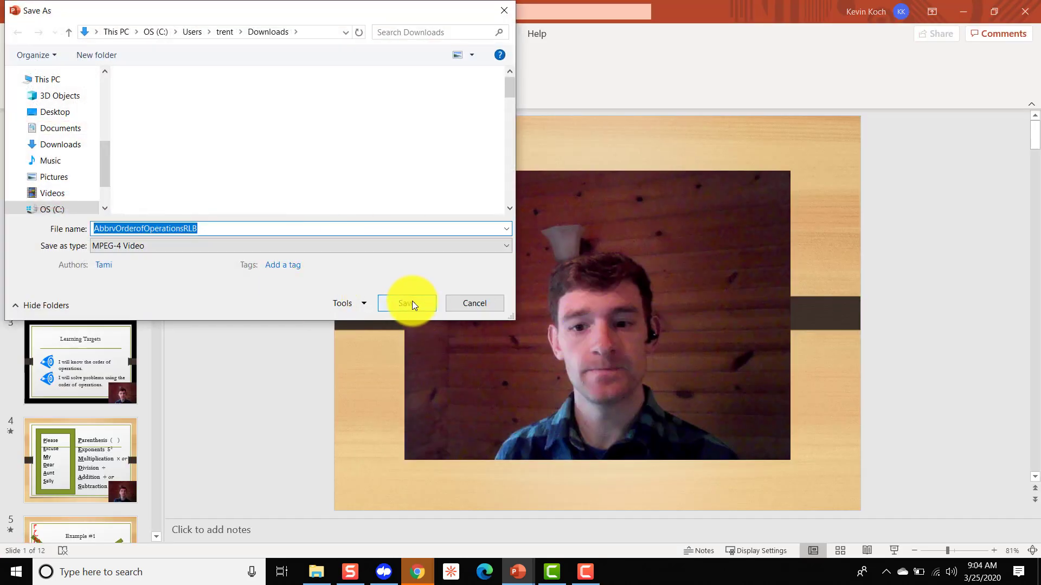
pyautogui.click(76, 114)
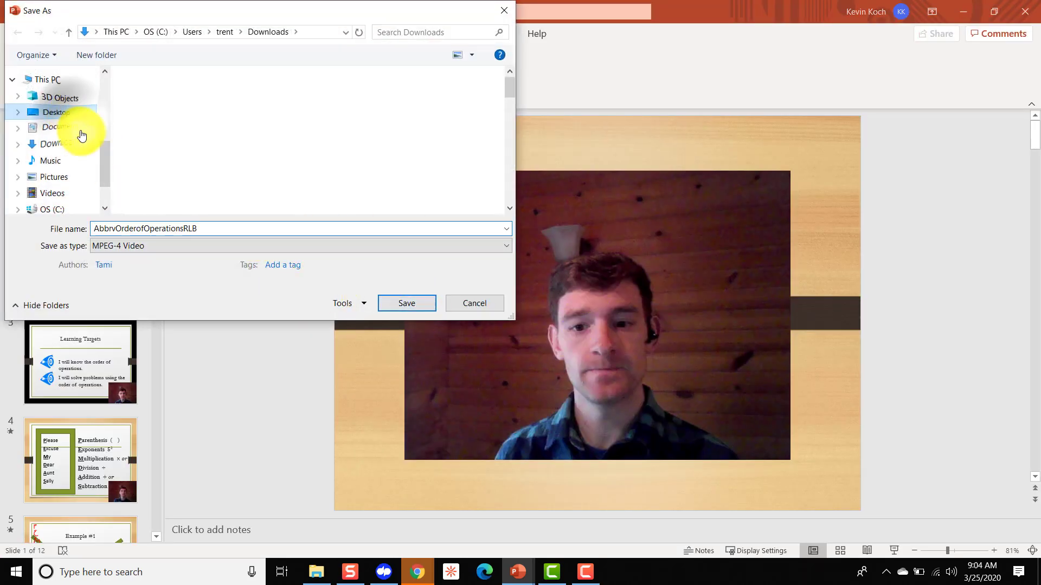
pyautogui.doubleClick(233, 228)
pyautogui.write('test')
pyautogui.press('Return')
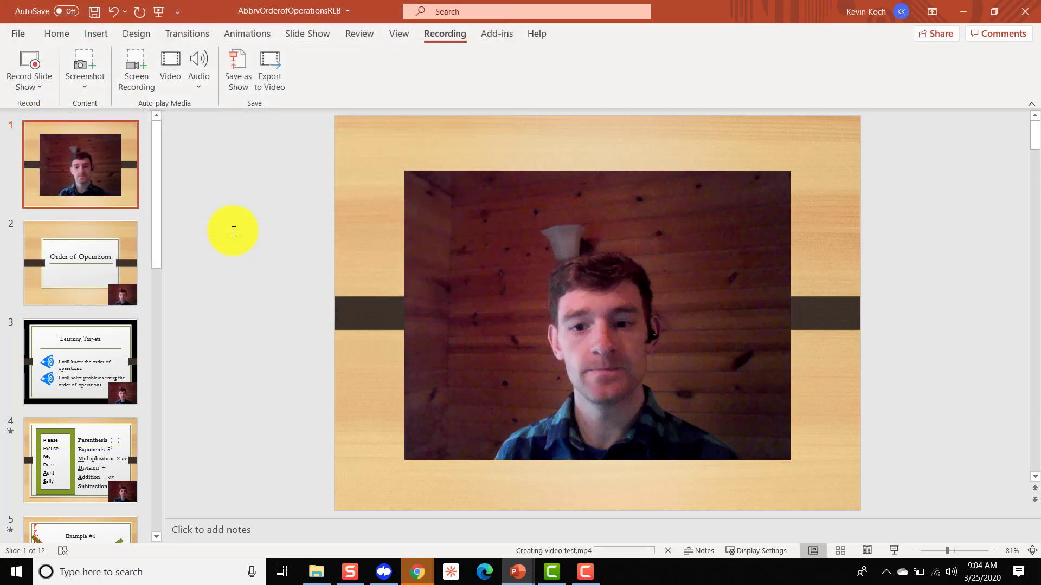